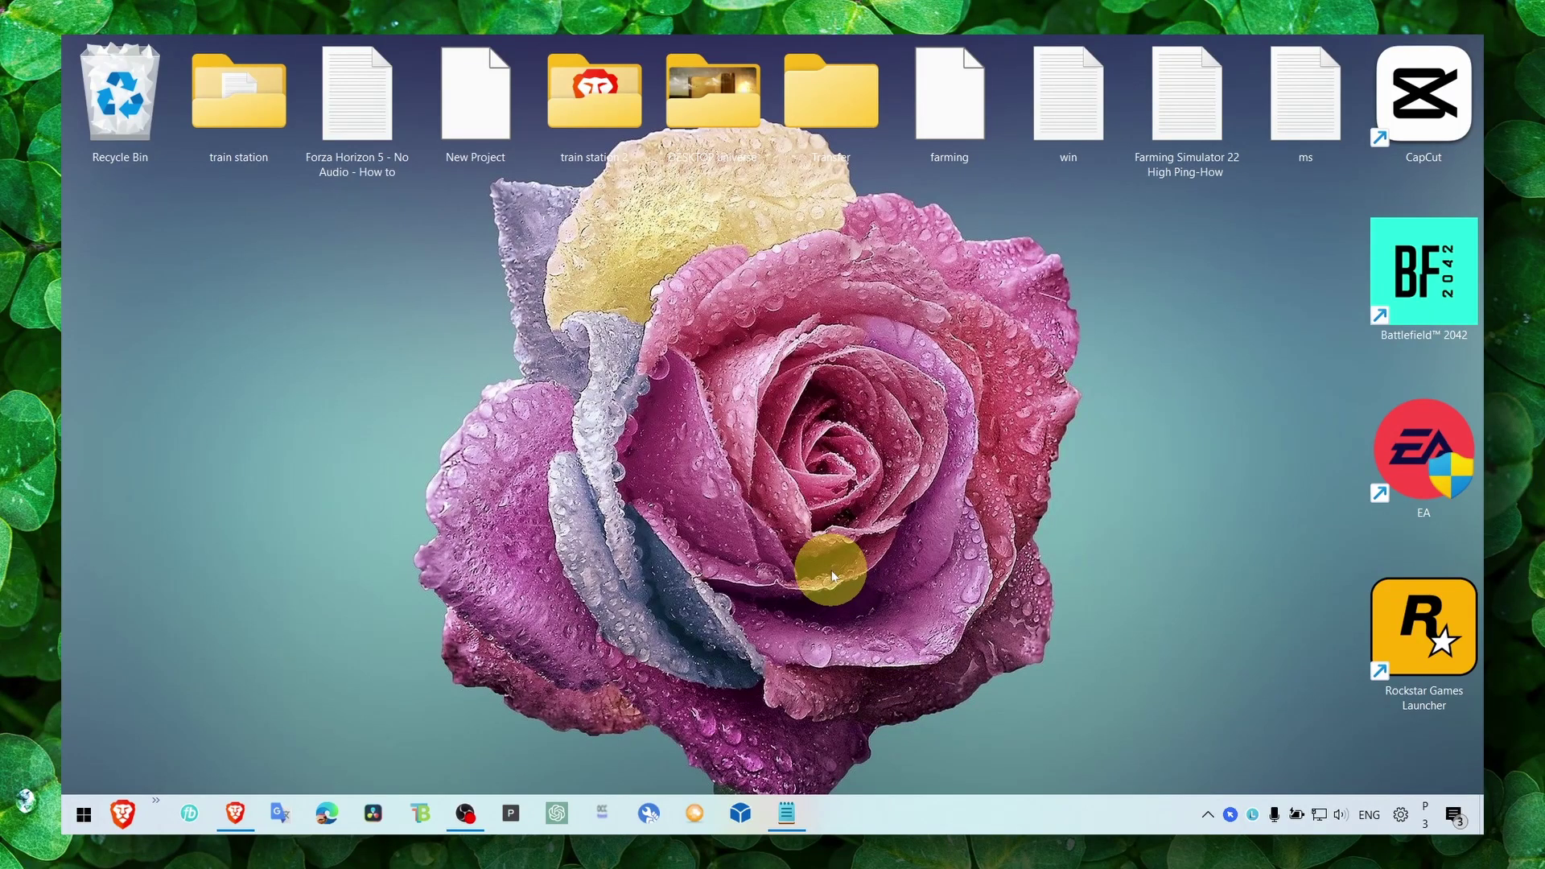
Step: Bring up the 'Battlefield 2042 Crashing on PC' Notepad note and drag its window elsewhere
left_click(786, 811)
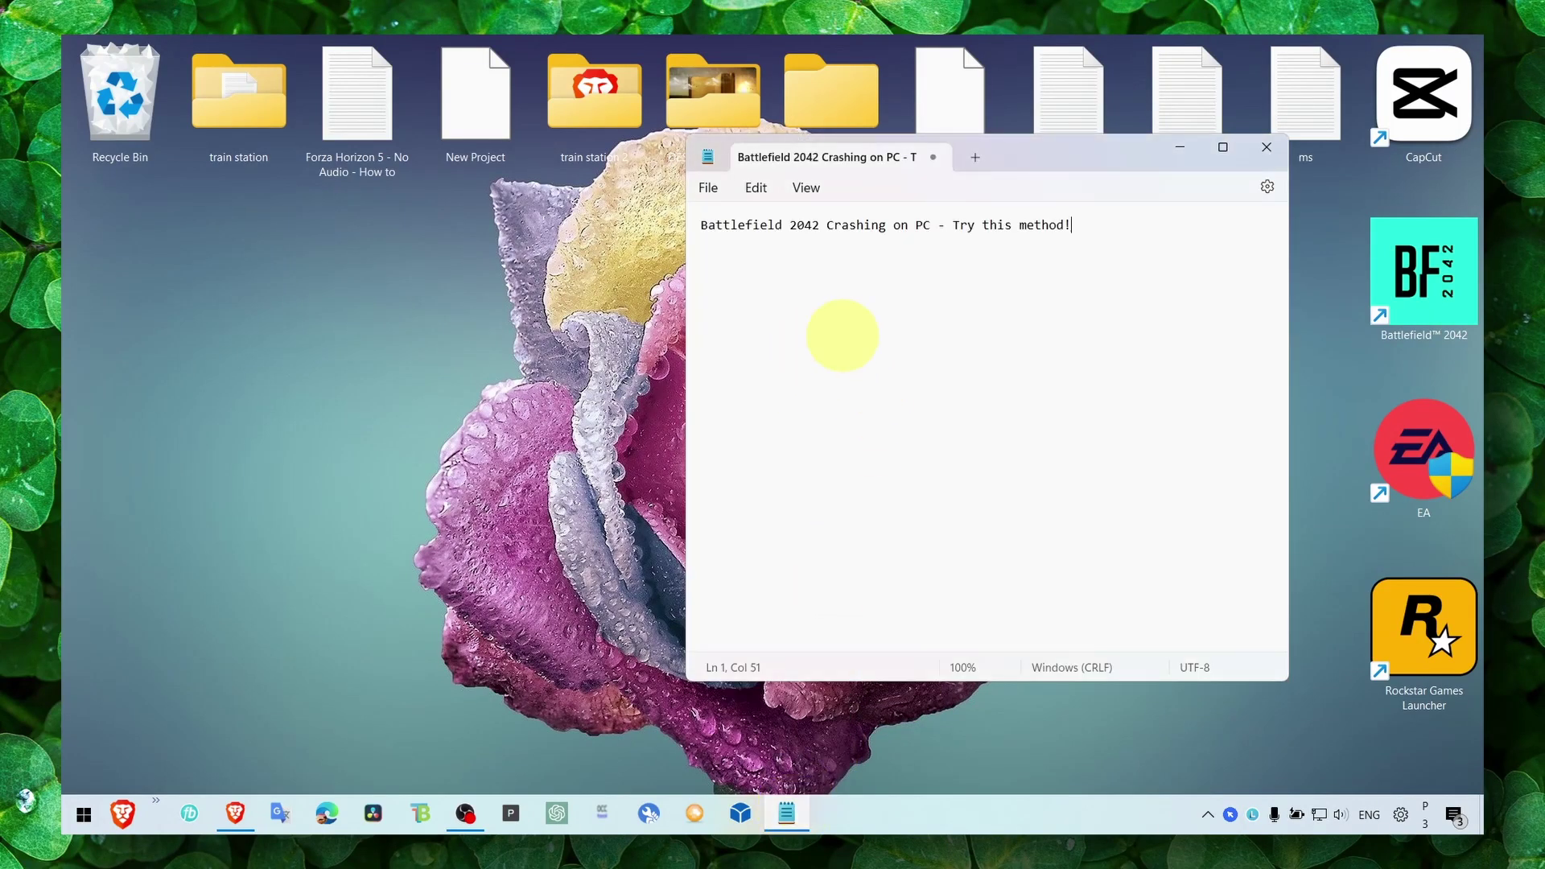
left_click(764, 225)
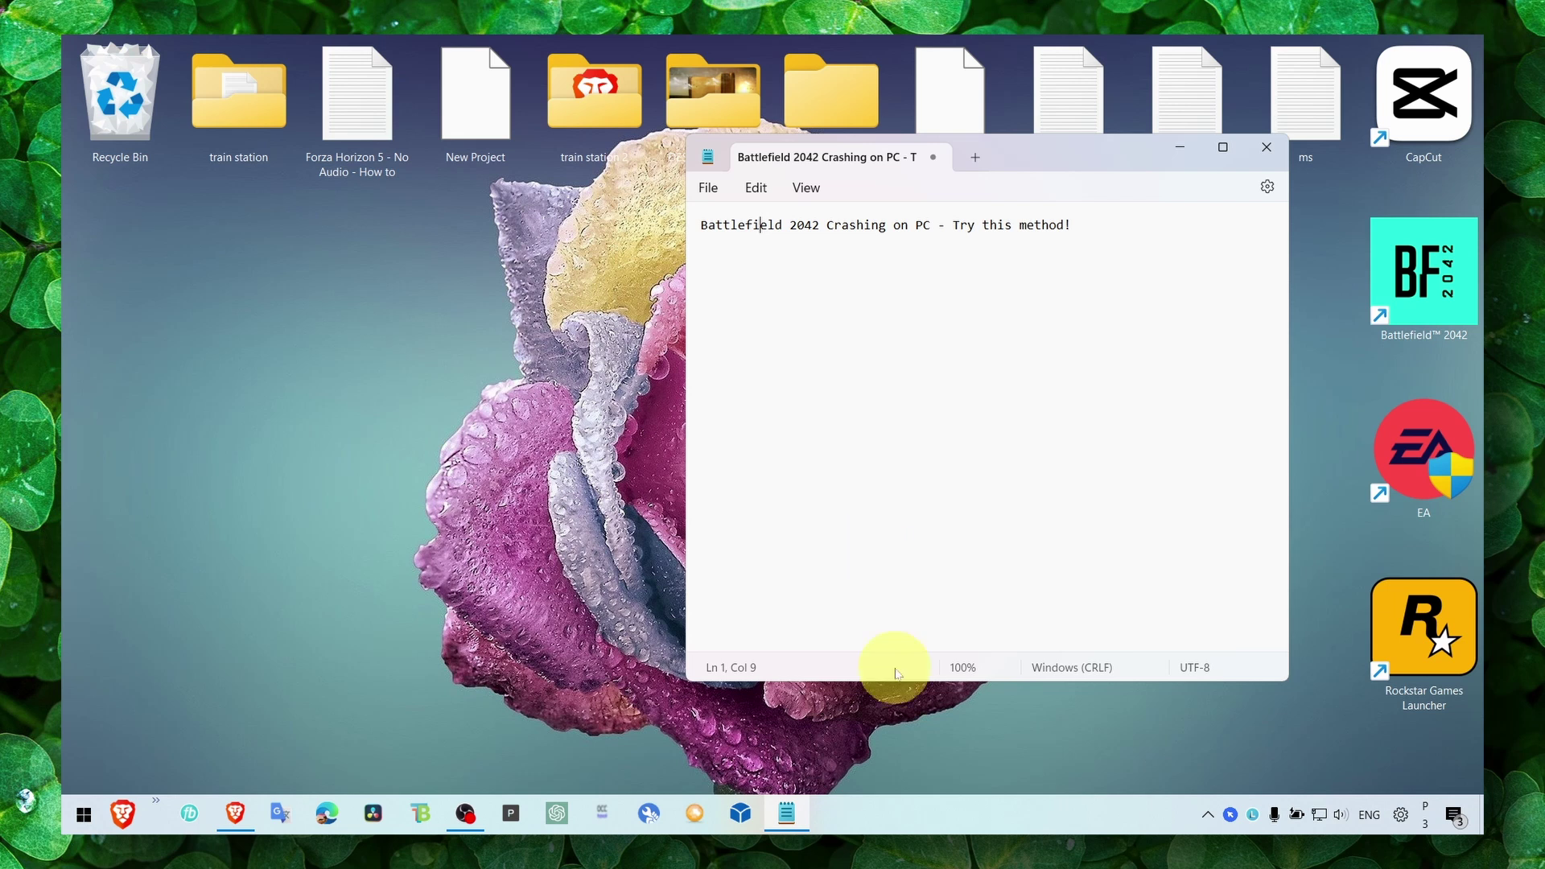
left_click(921, 816)
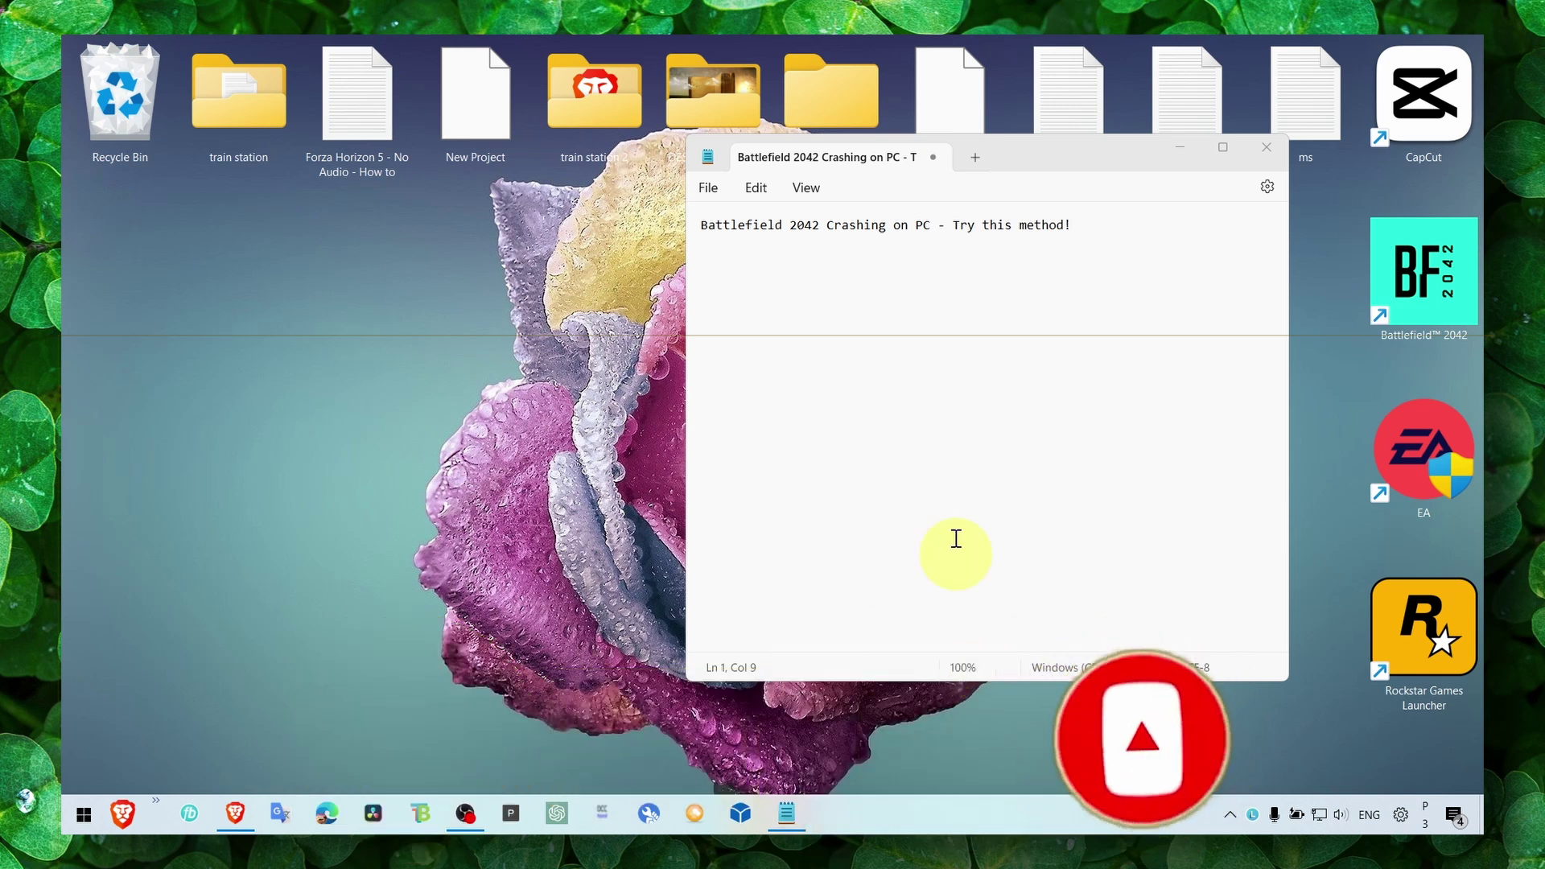
left_click_drag(1018, 152, 909, 210)
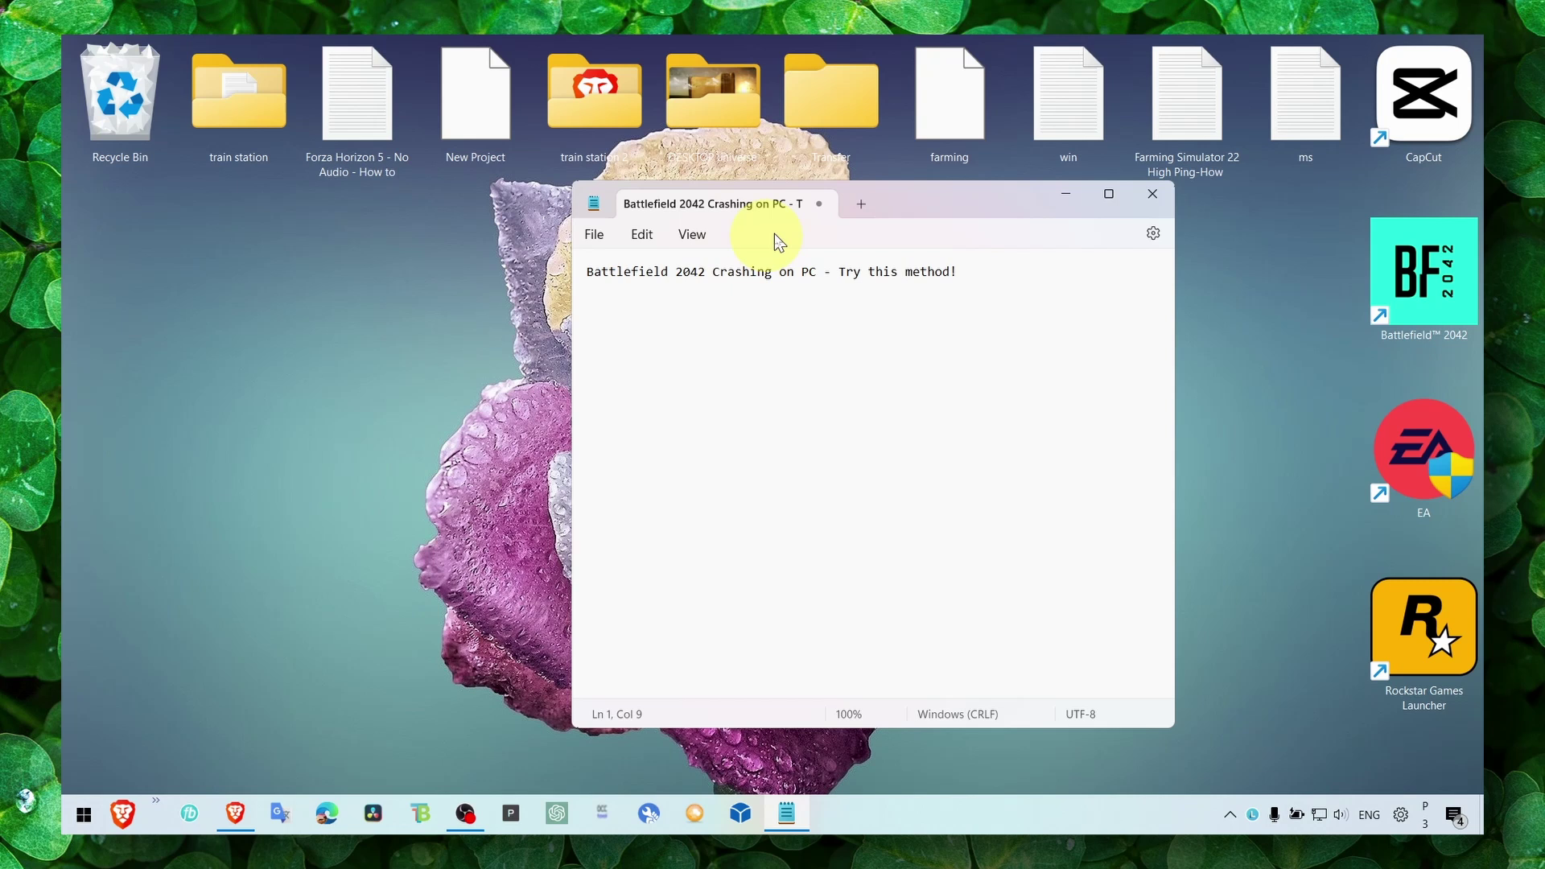
Step: Minimize Notepad, launch Task Manager from the taskbar, and bring up the Steam process's actions
left_click(1048, 205)
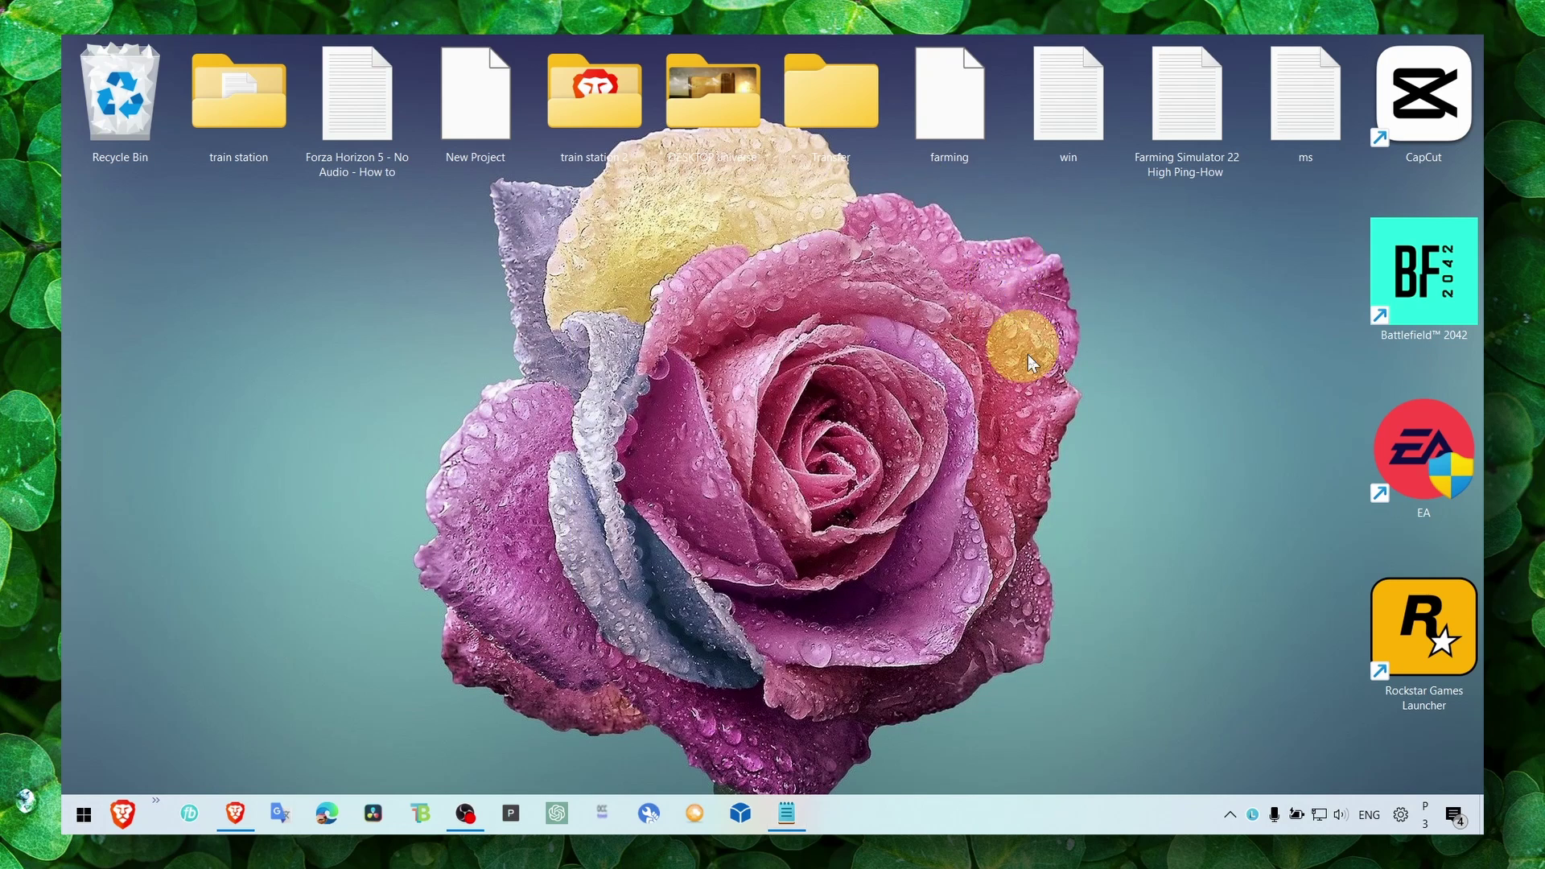
right_click(1044, 811)
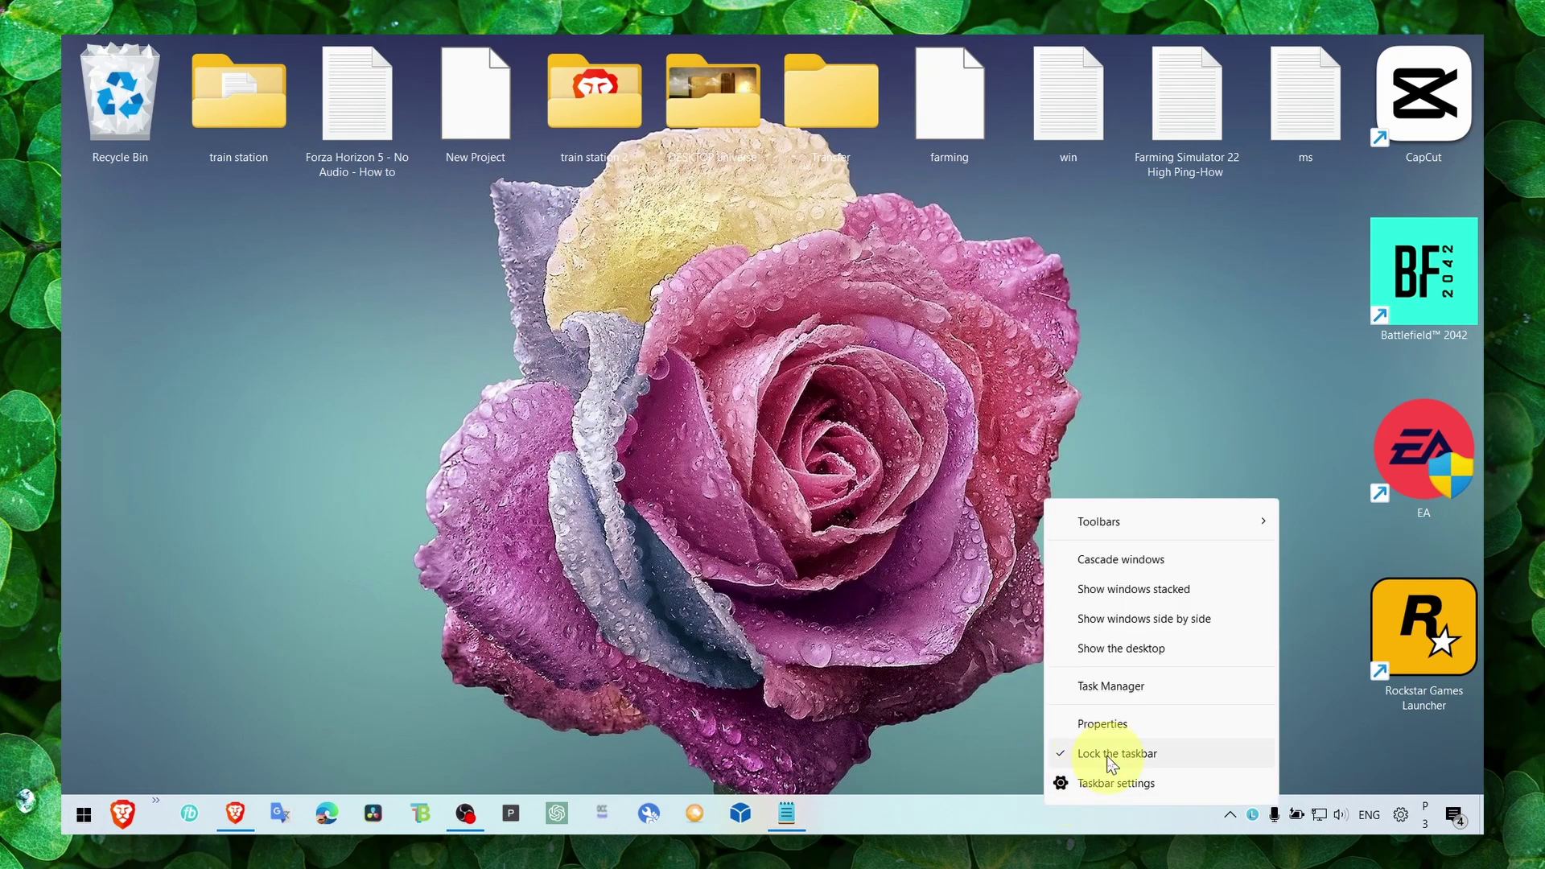
left_click(1102, 688)
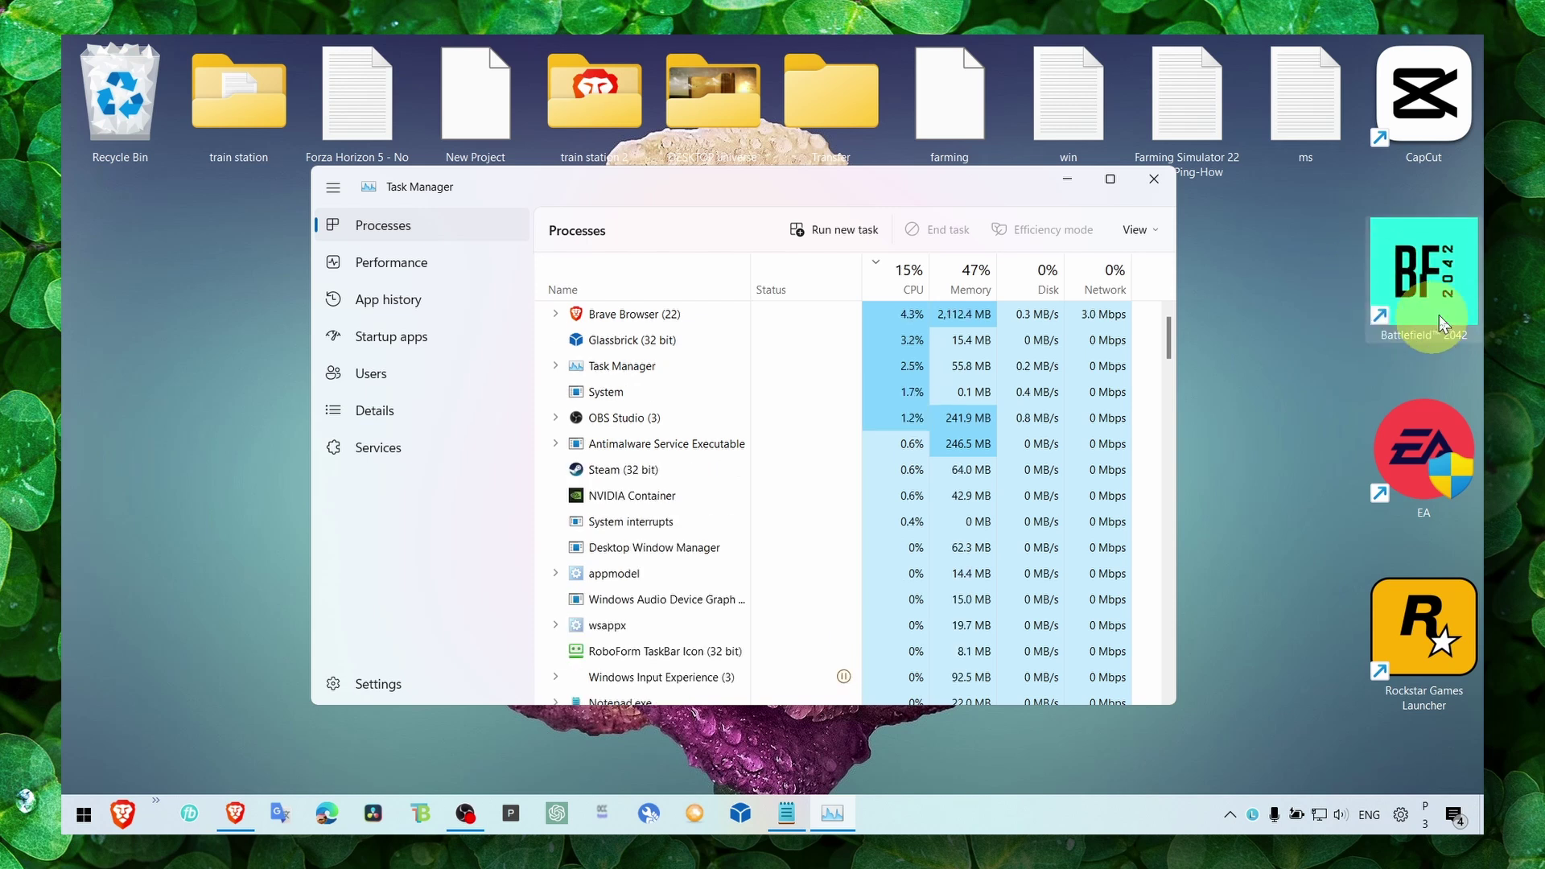
right_click(619, 444)
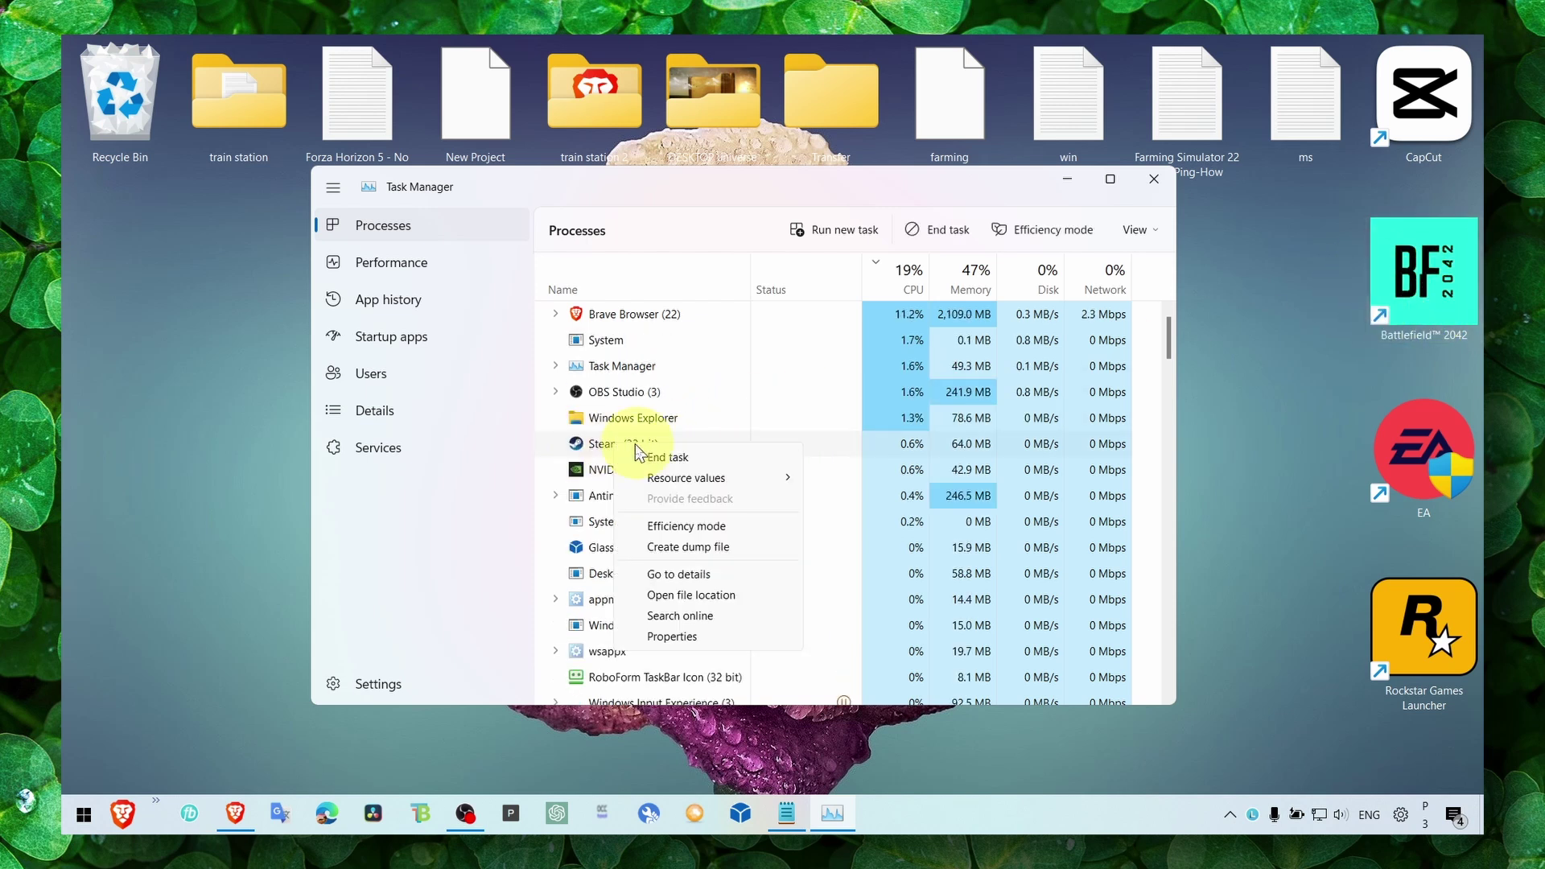
Step: Set steam.exe to High priority in the Details list, then close Task Manager
left_click(700, 576)
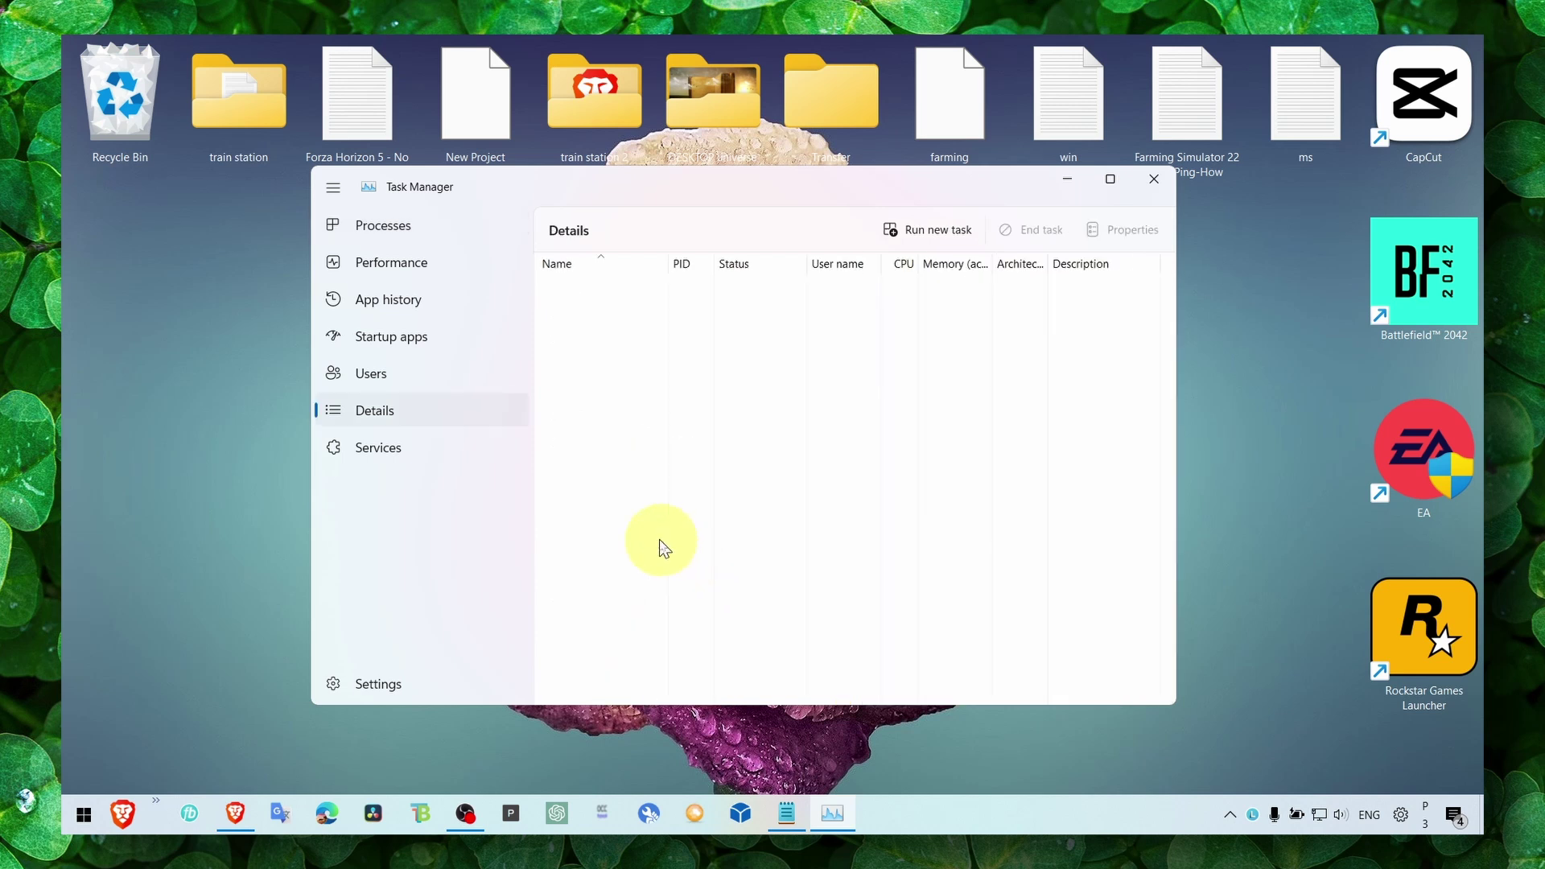
scroll(596, 638, "down", 2)
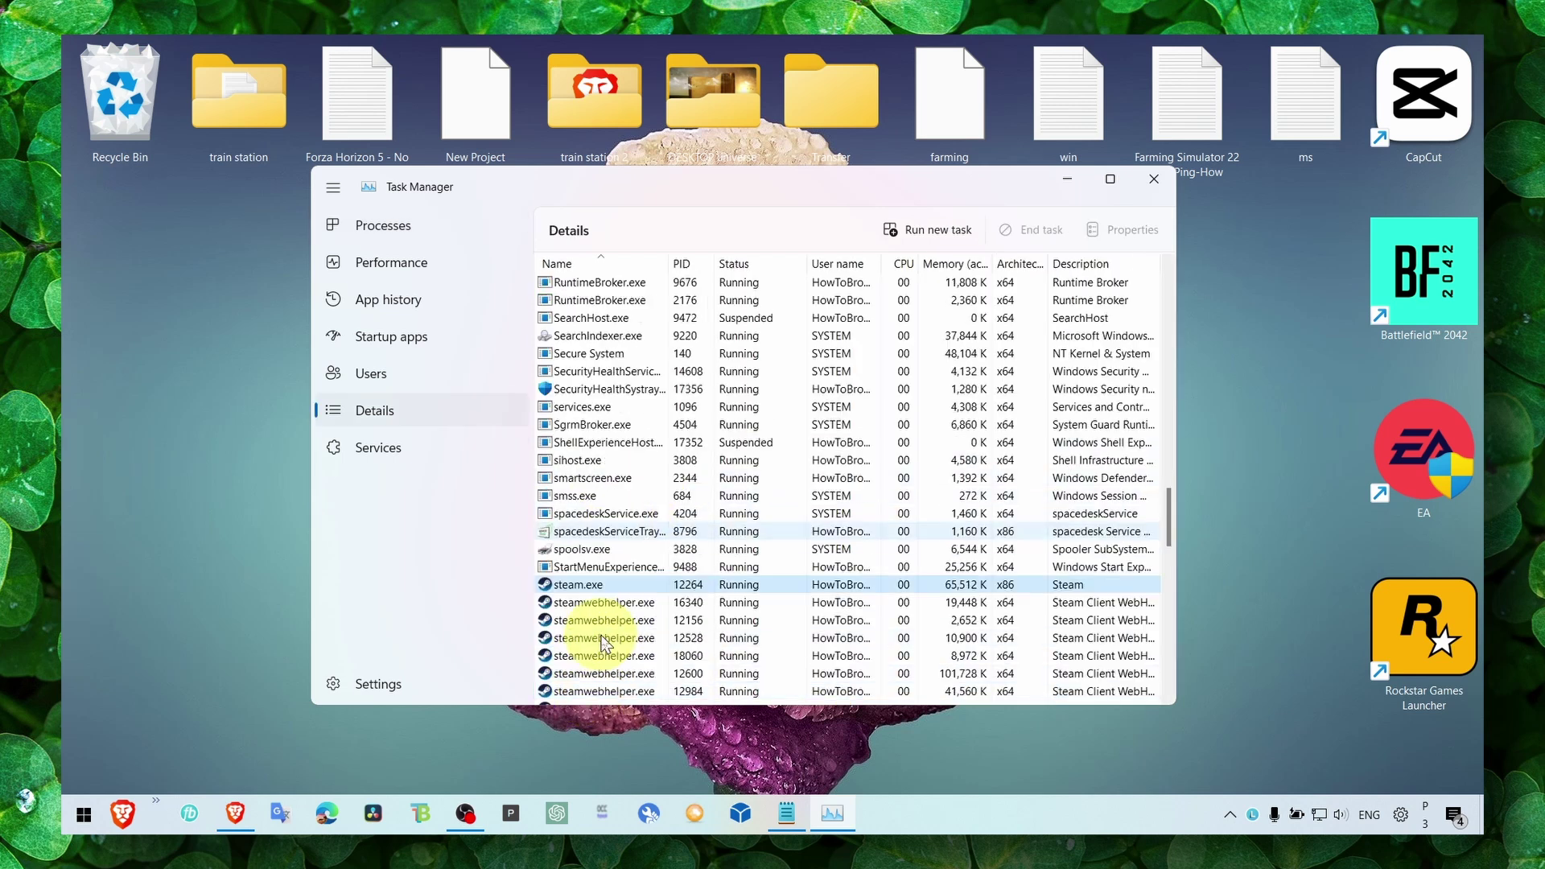
right_click(592, 586)
left_click(600, 587)
right_click(603, 585)
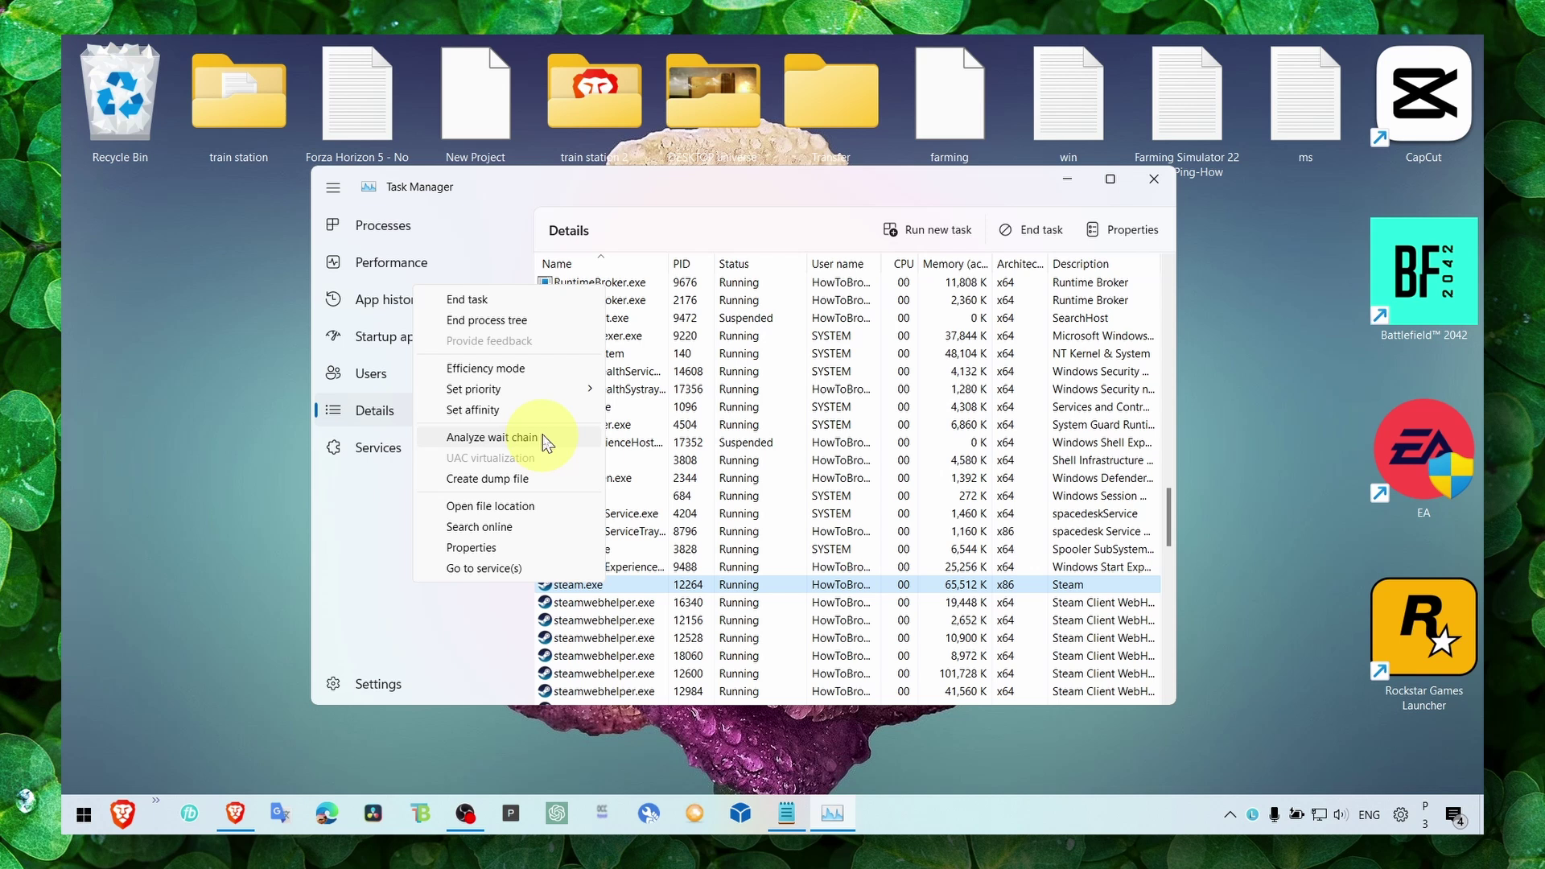
mouse_move(482, 389)
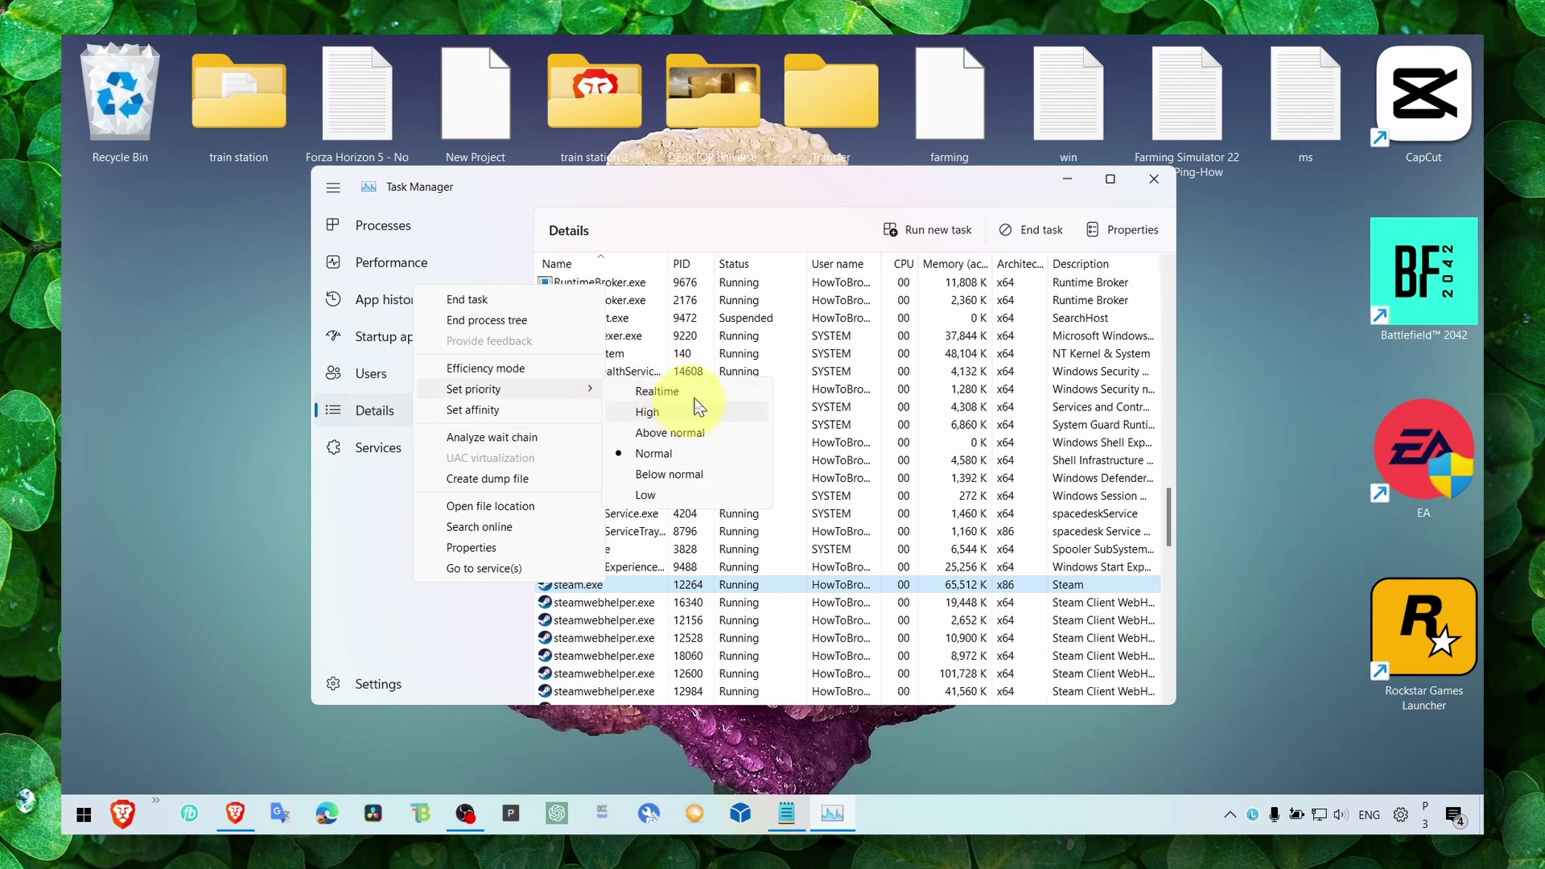
left_click(697, 408)
left_click(1153, 178)
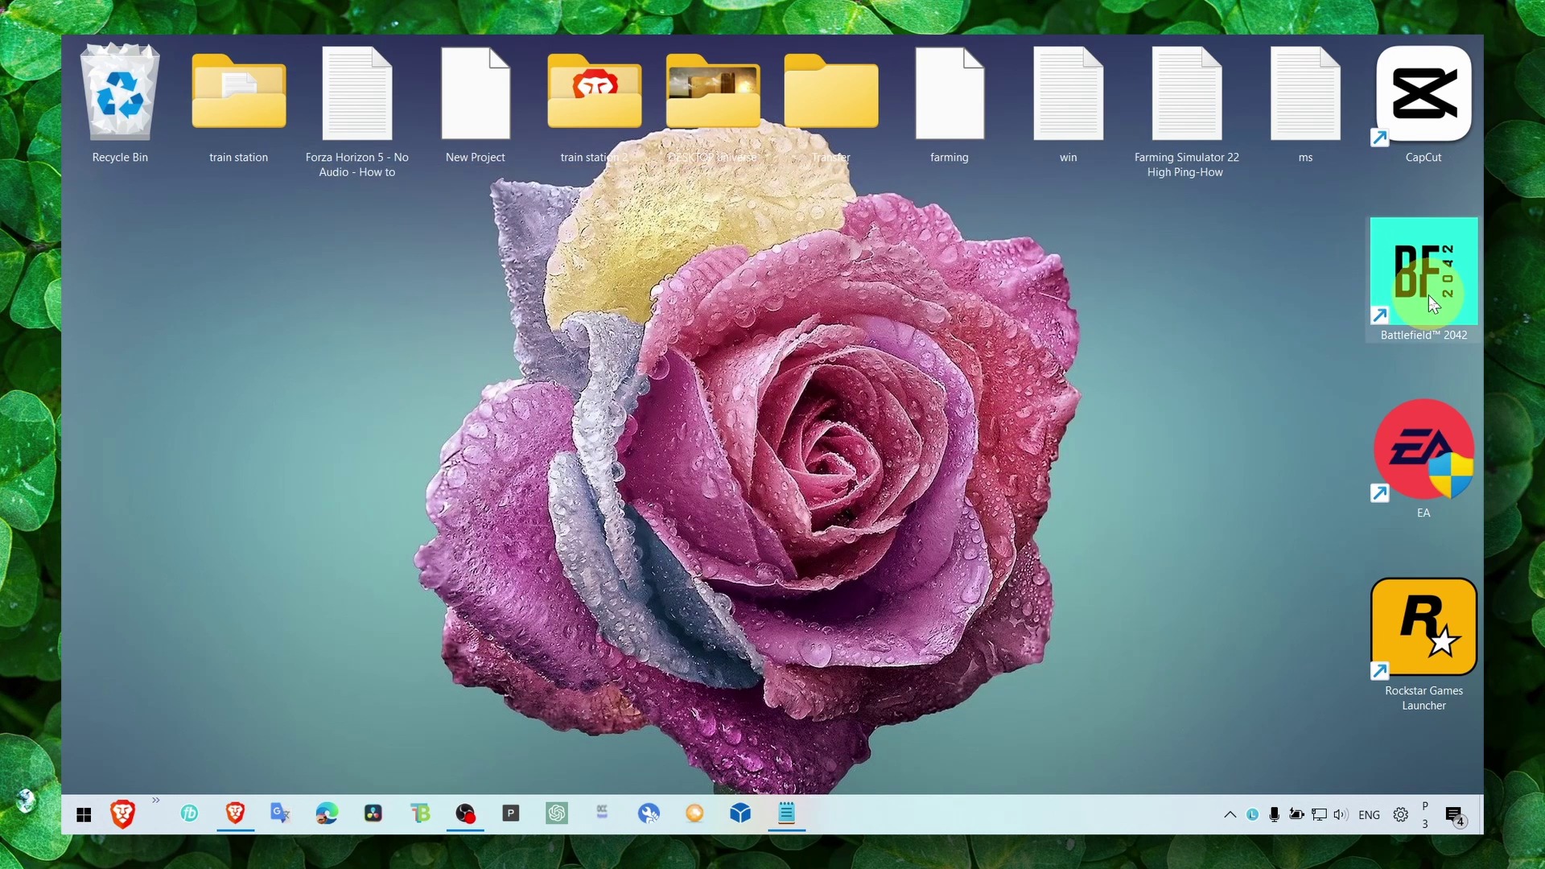
right_click(1433, 304)
left_click(1409, 290)
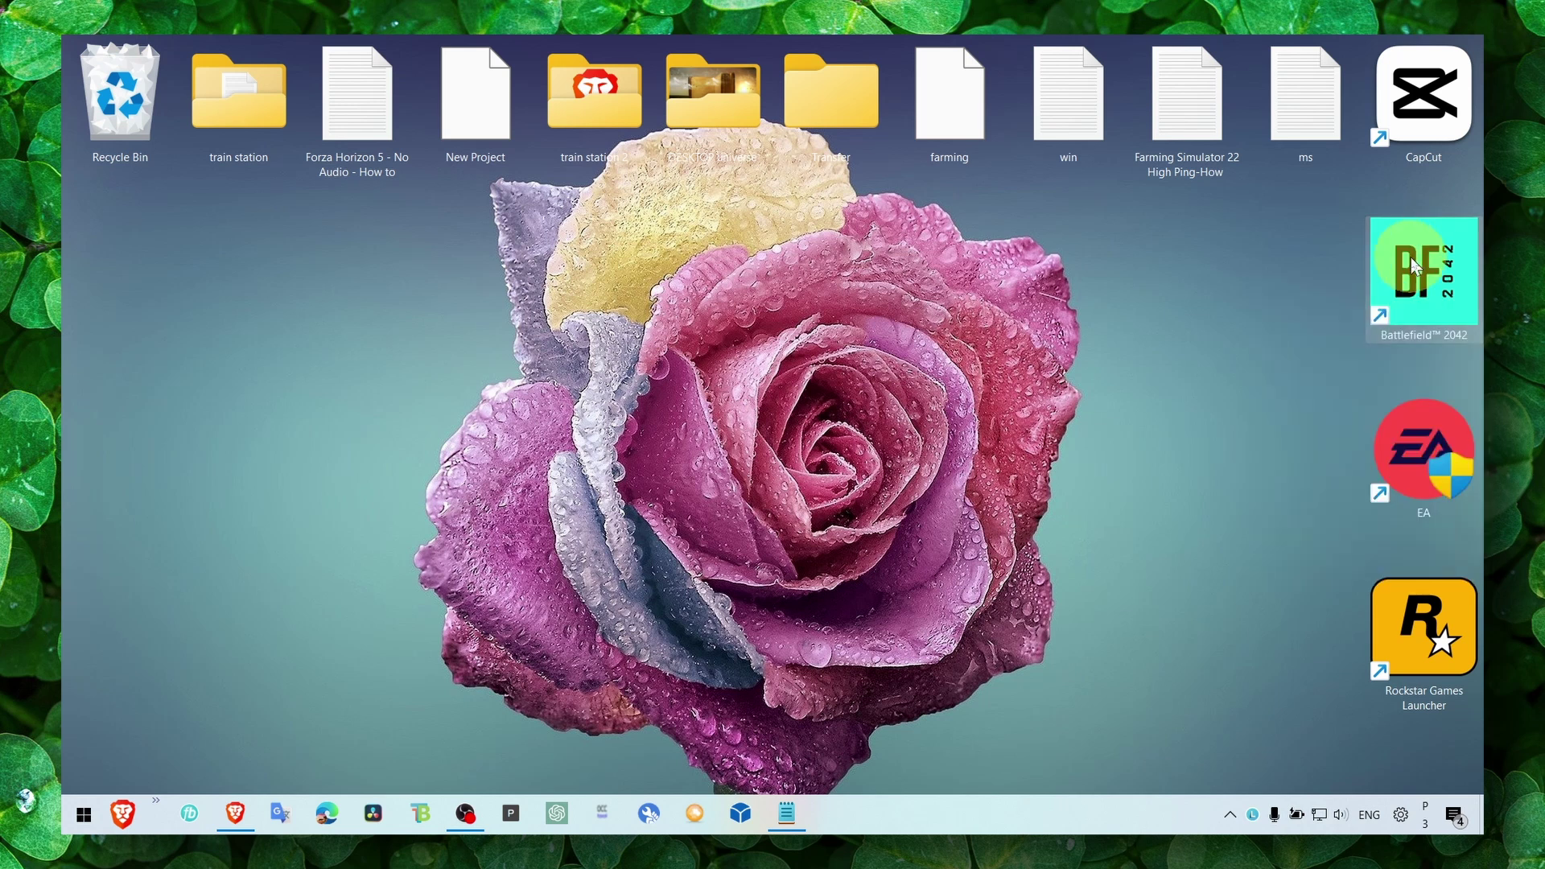
right_click(1415, 268)
left_click(1429, 265)
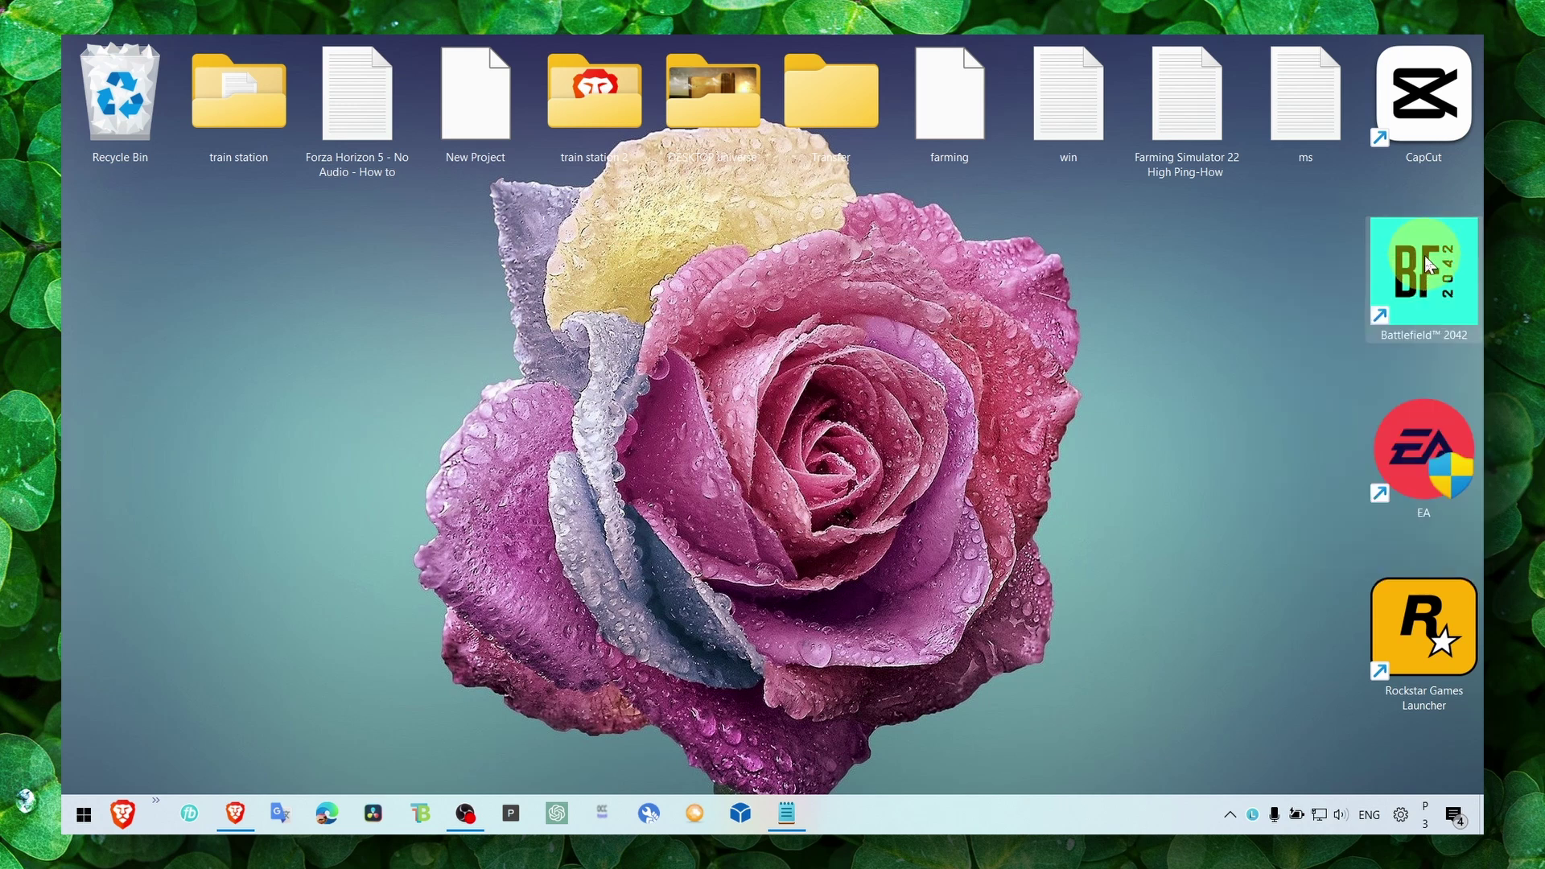
right_click(1427, 266)
left_click(1174, 473)
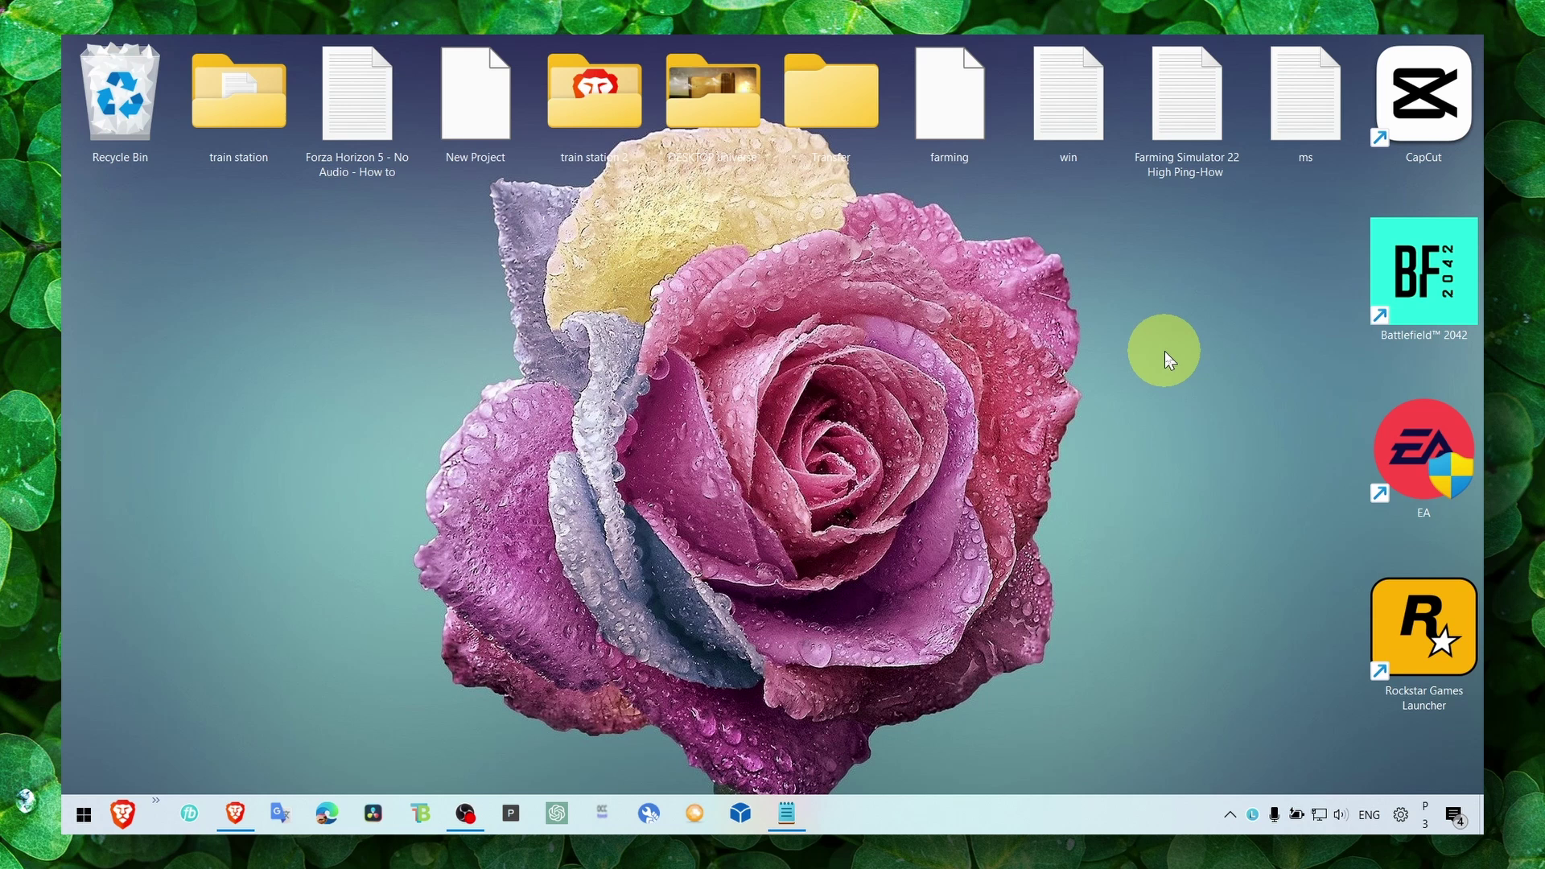
left_click(1073, 811)
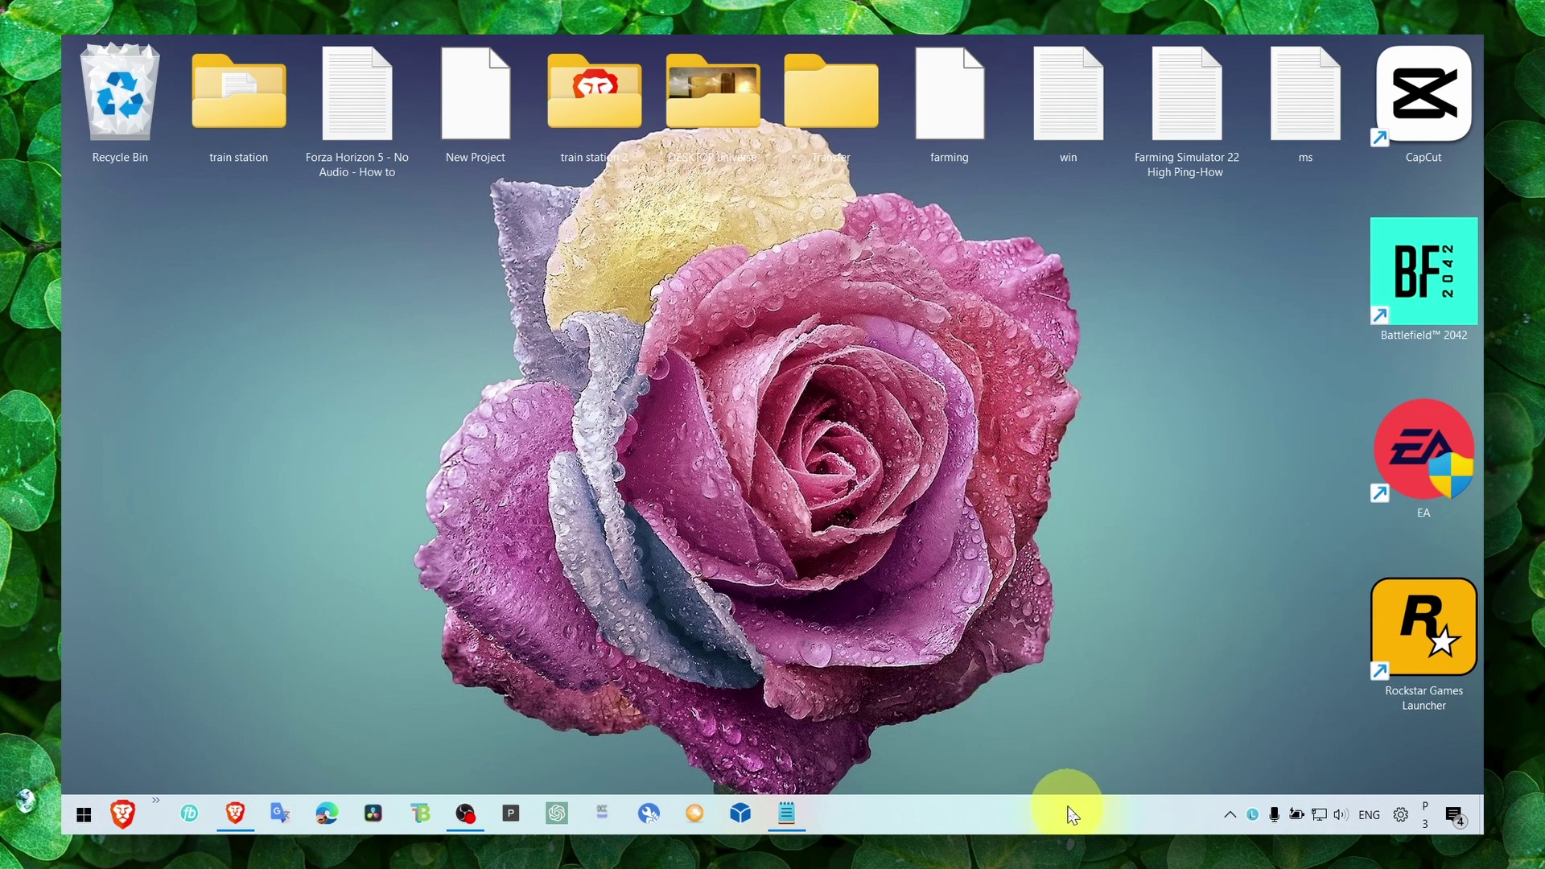
Step: In the Steam shortcut's Compatibility properties, choose Windows 8, disable fullscreen optimizations, and apply
right_click(1255, 280)
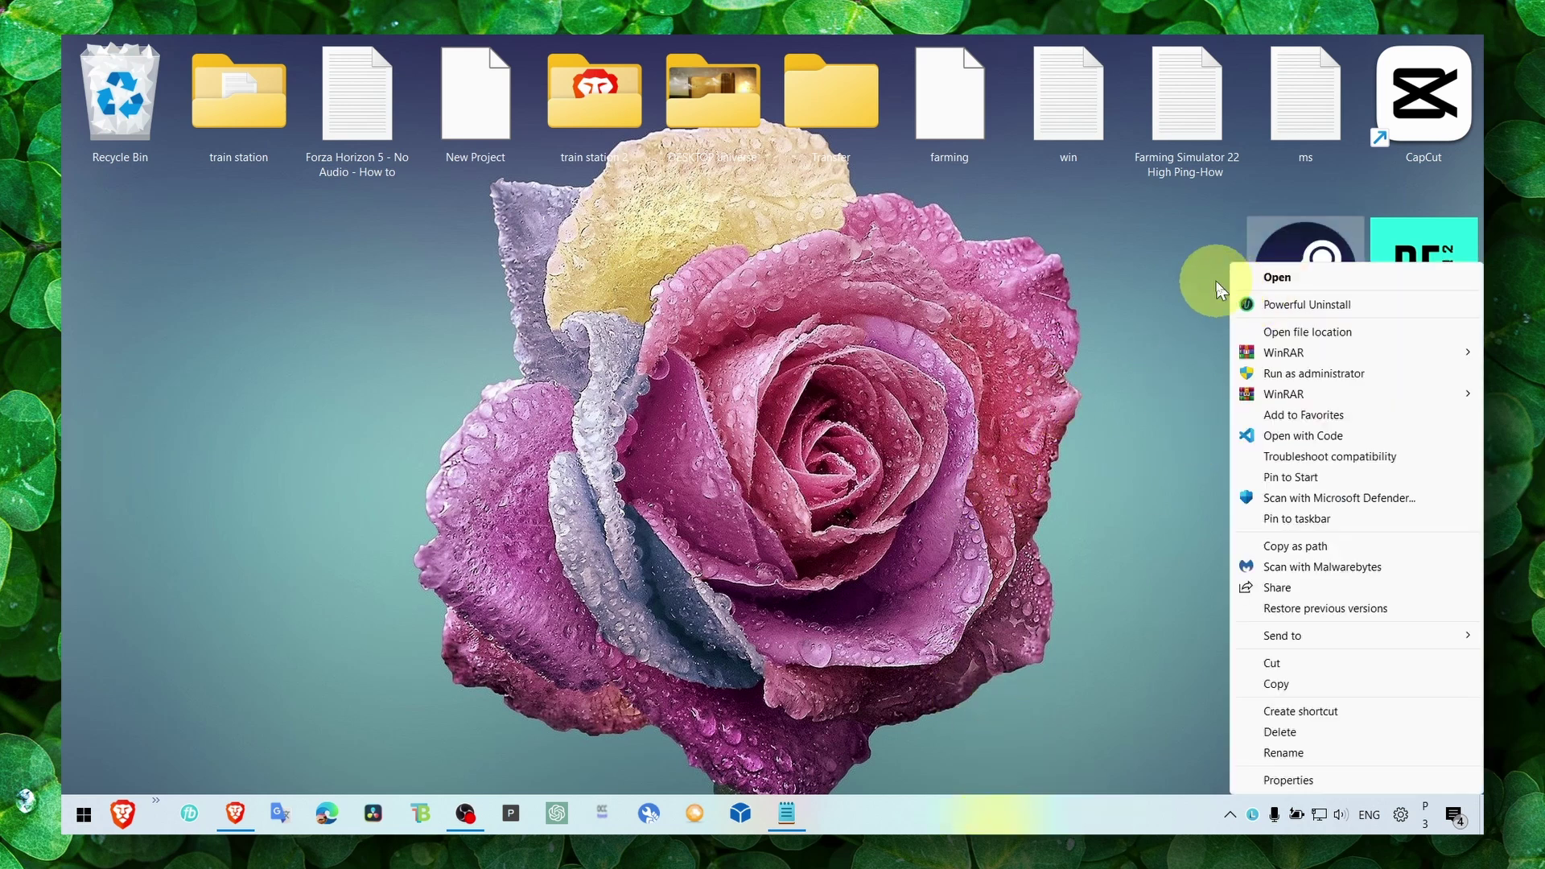
left_click(1183, 278)
right_click(1291, 276)
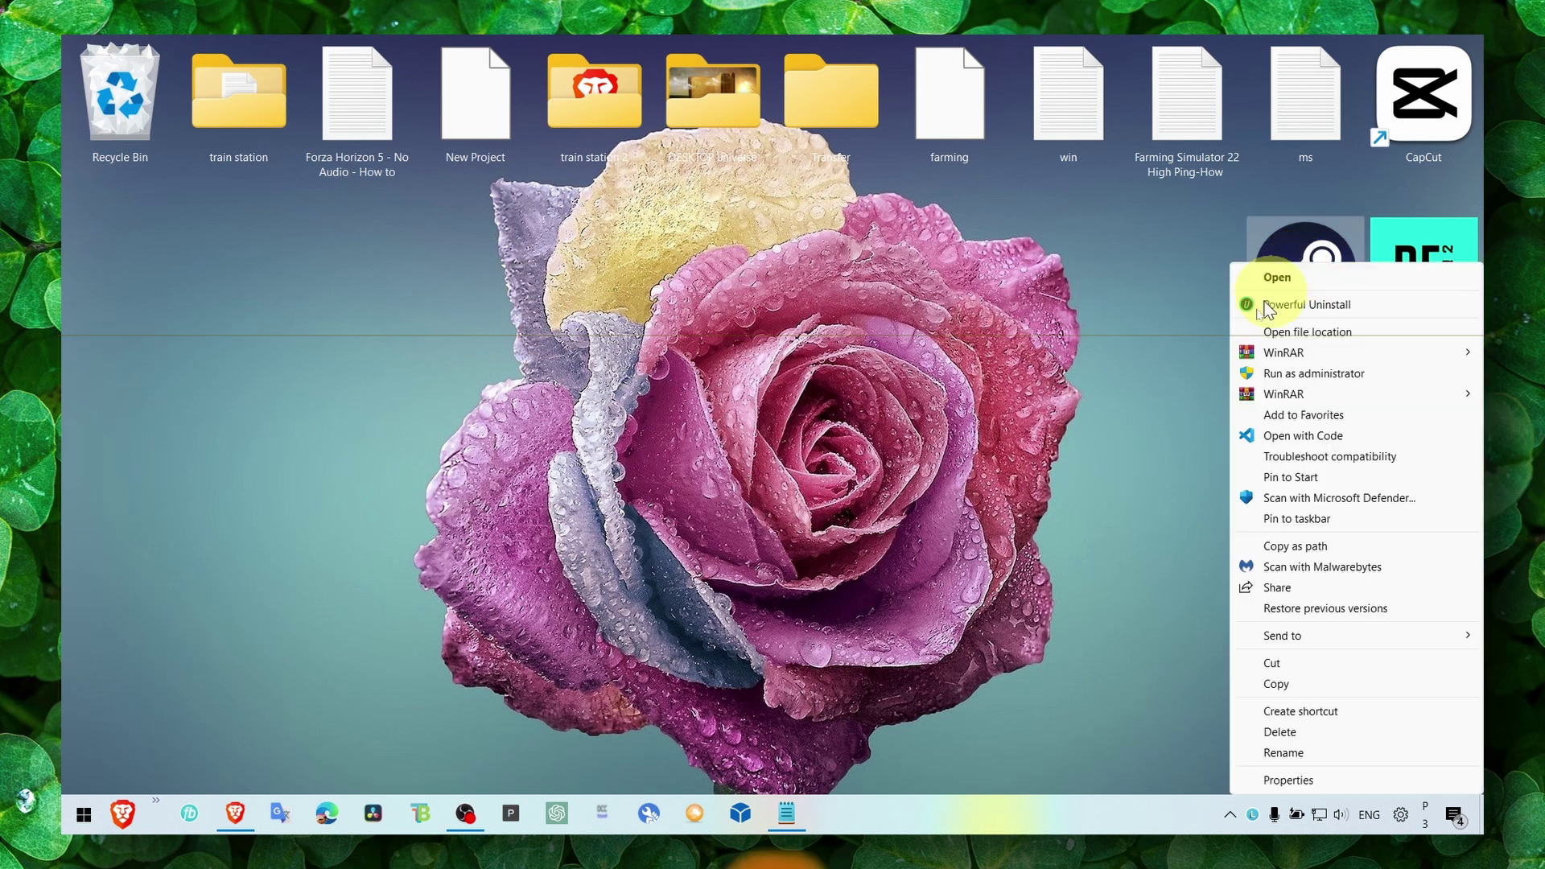
left_click(1321, 782)
left_click(1404, 329)
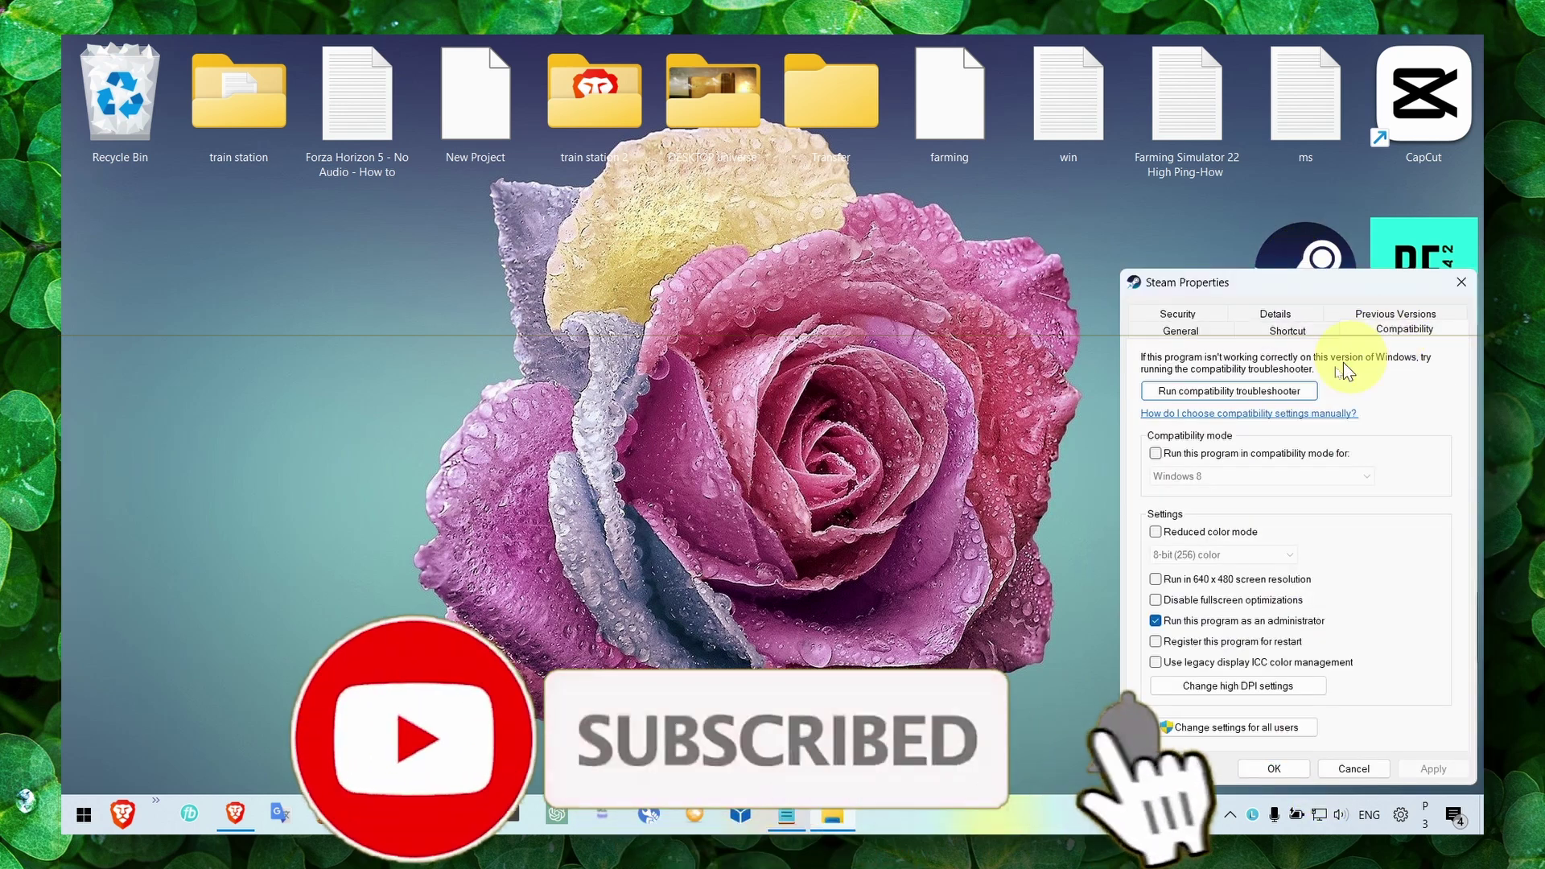
left_click(1173, 458)
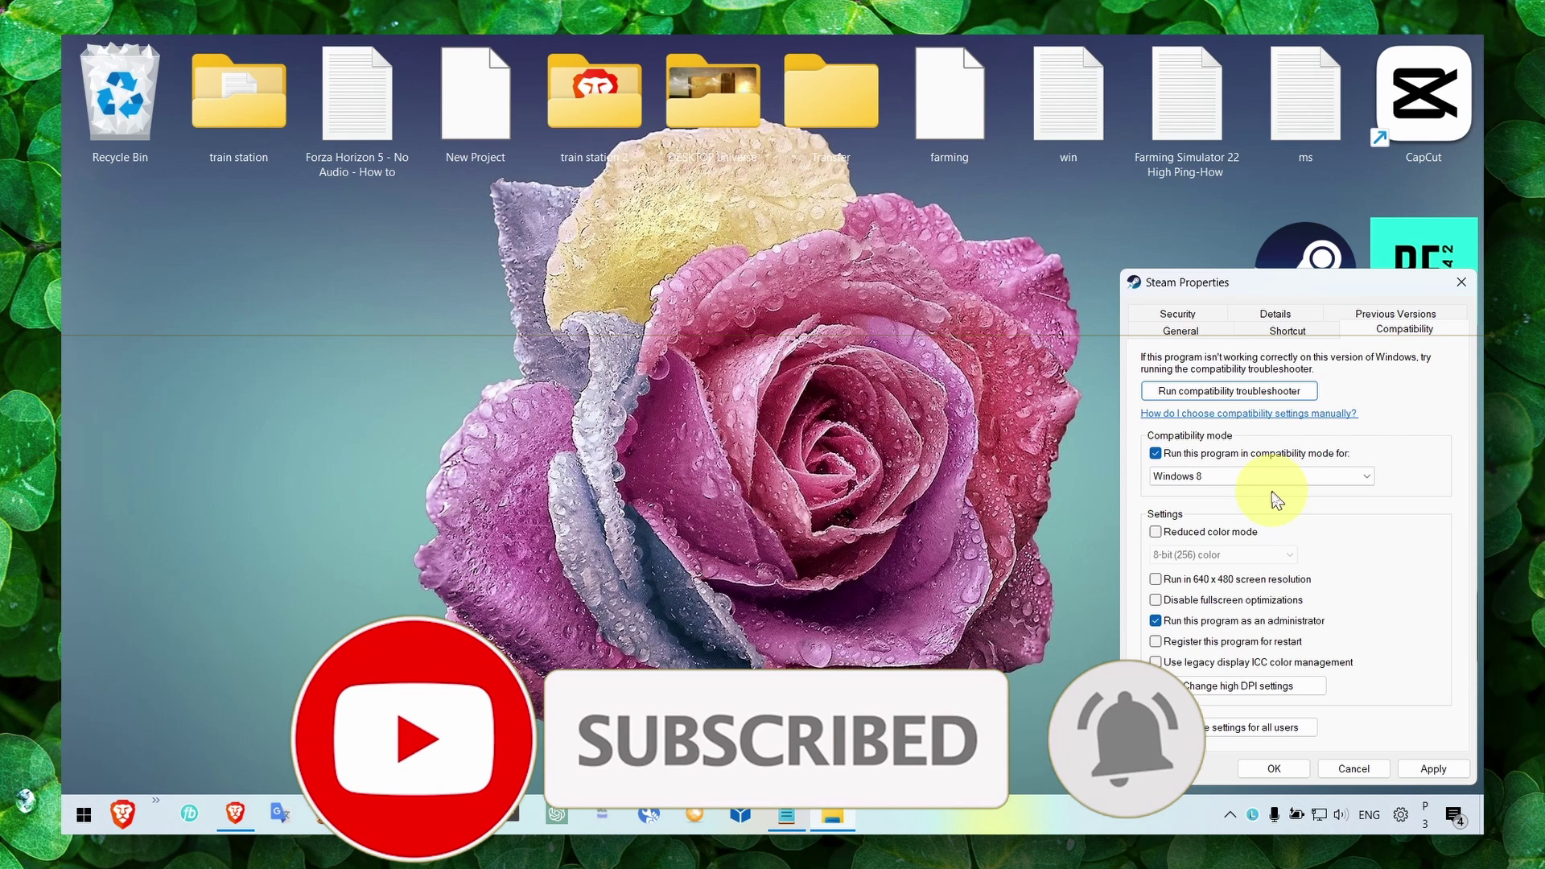
left_click(1156, 600)
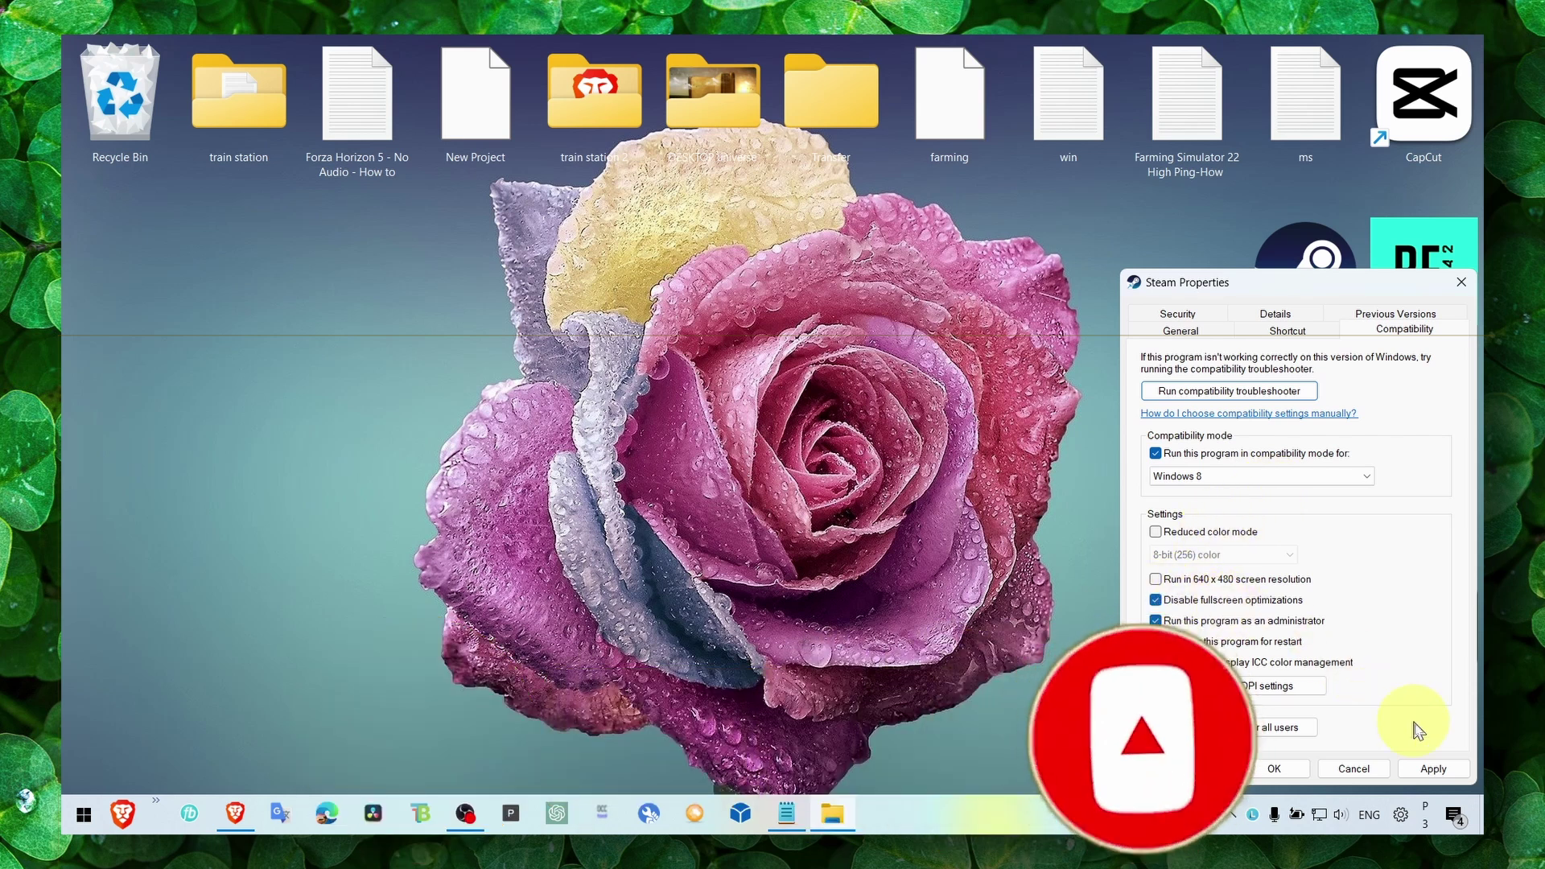
left_click(1434, 768)
left_click(1274, 769)
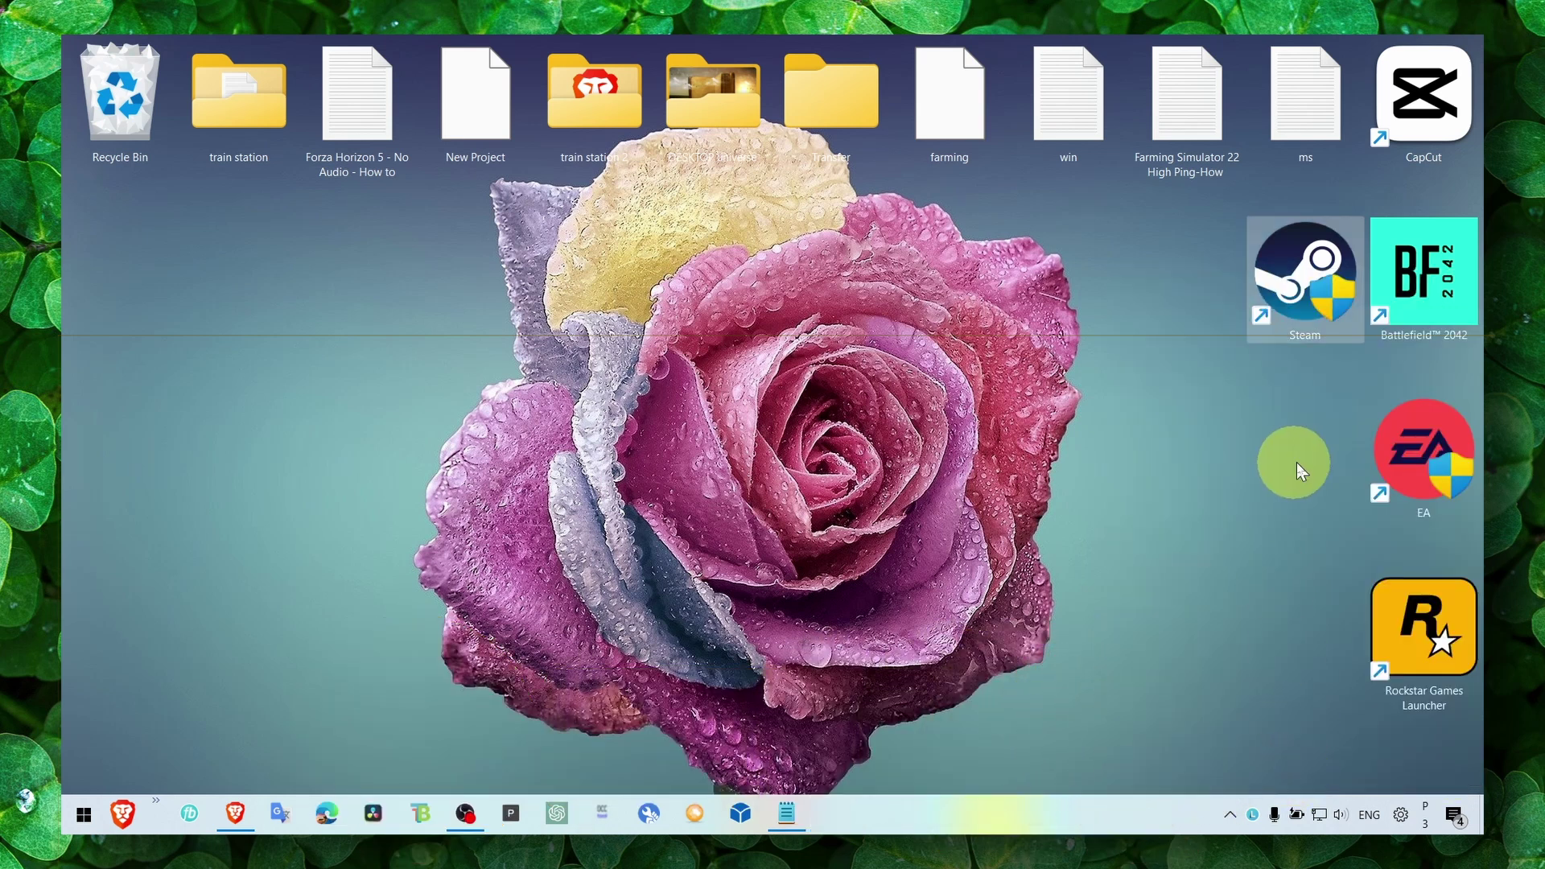
left_click(1421, 301)
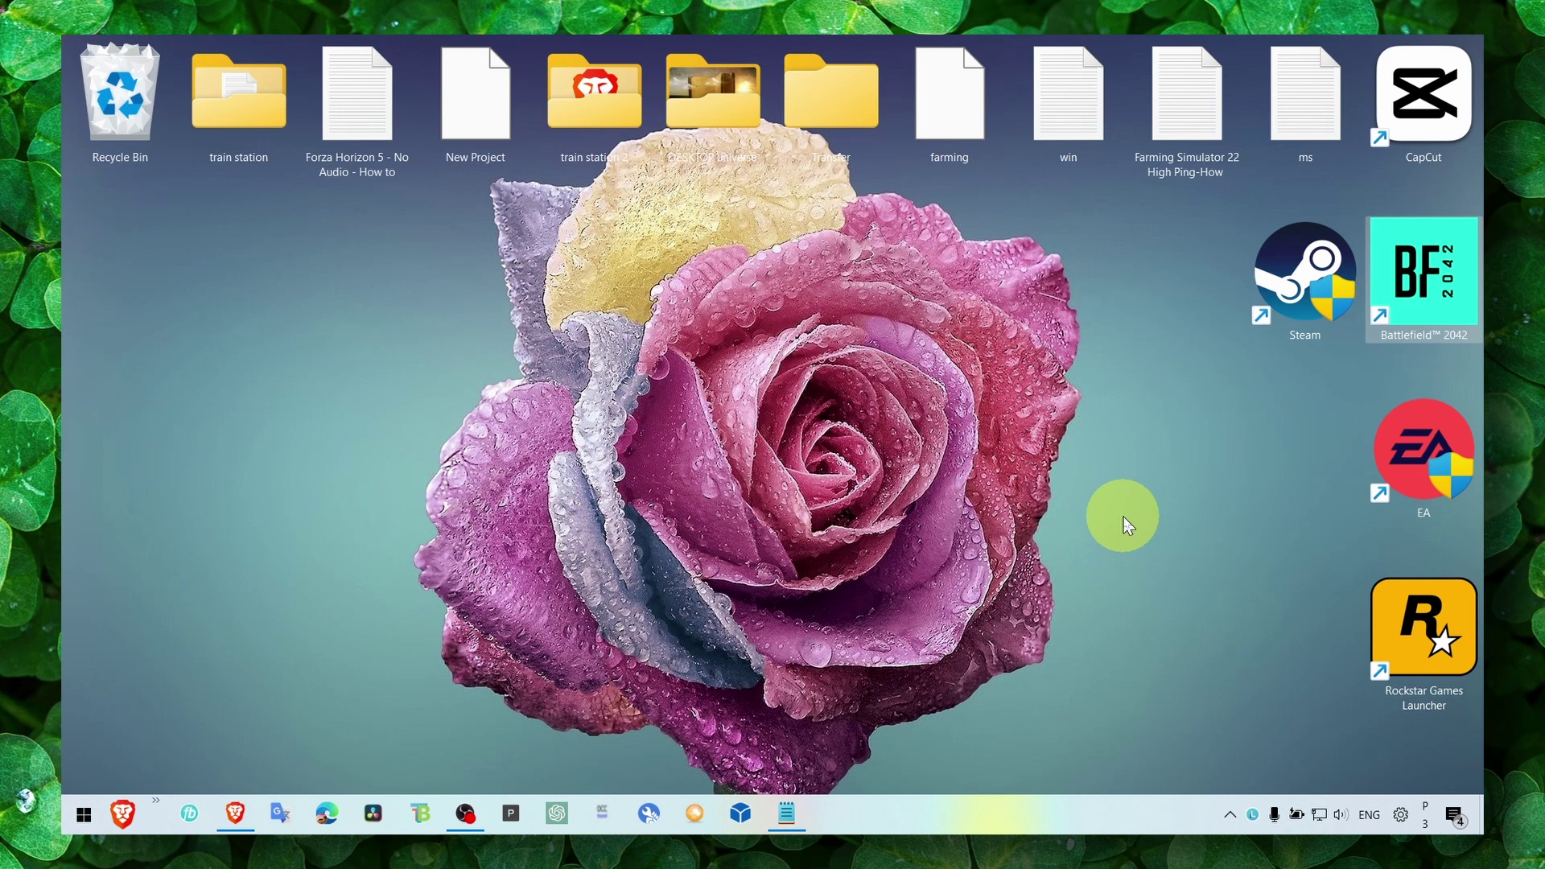
left_click(983, 819)
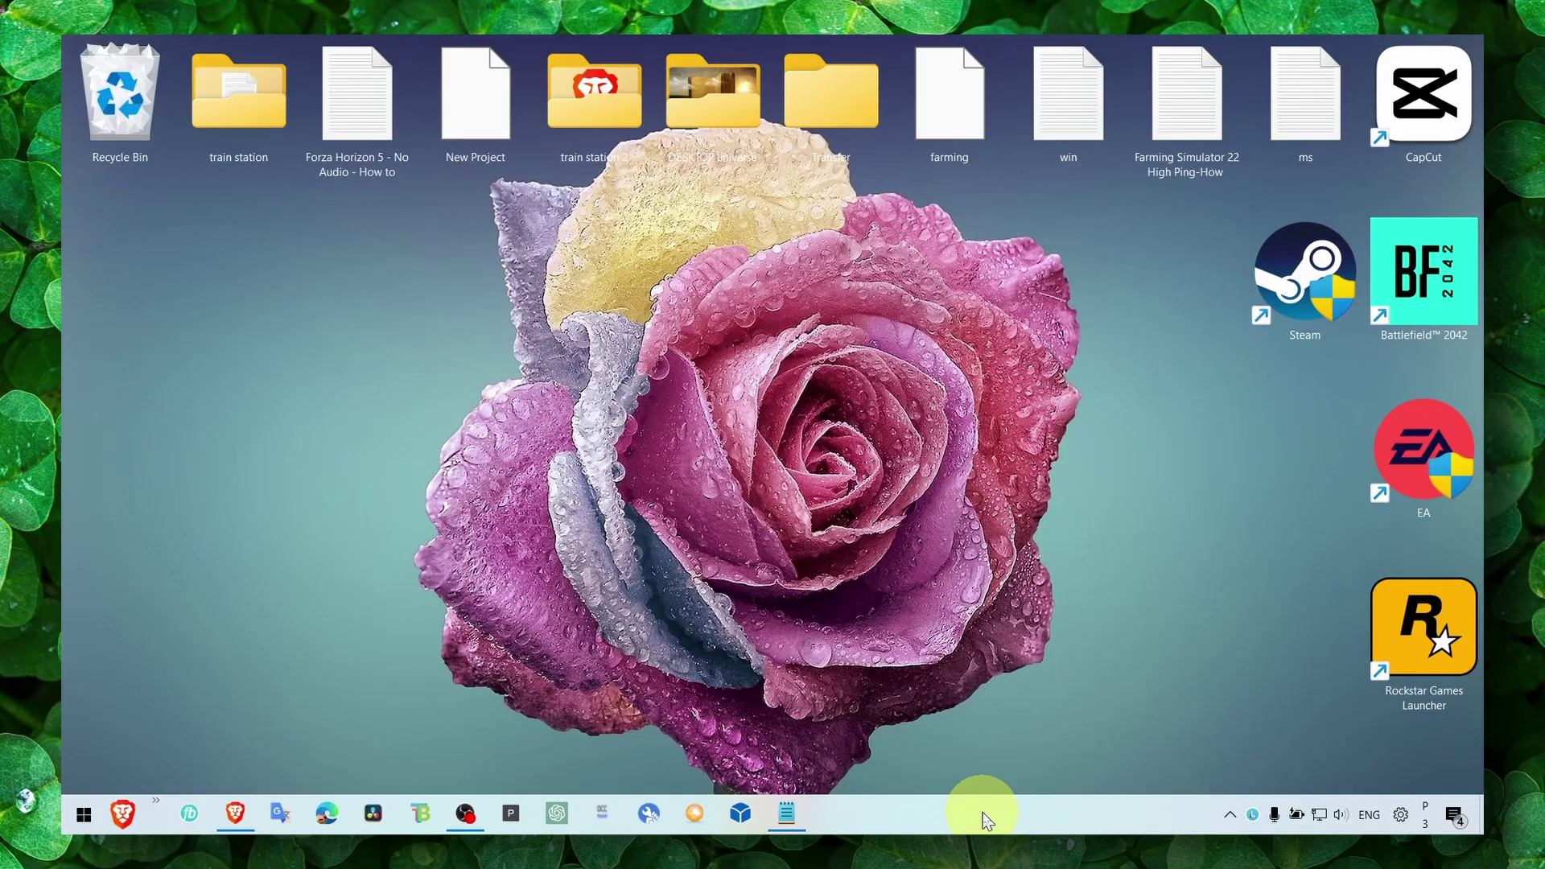